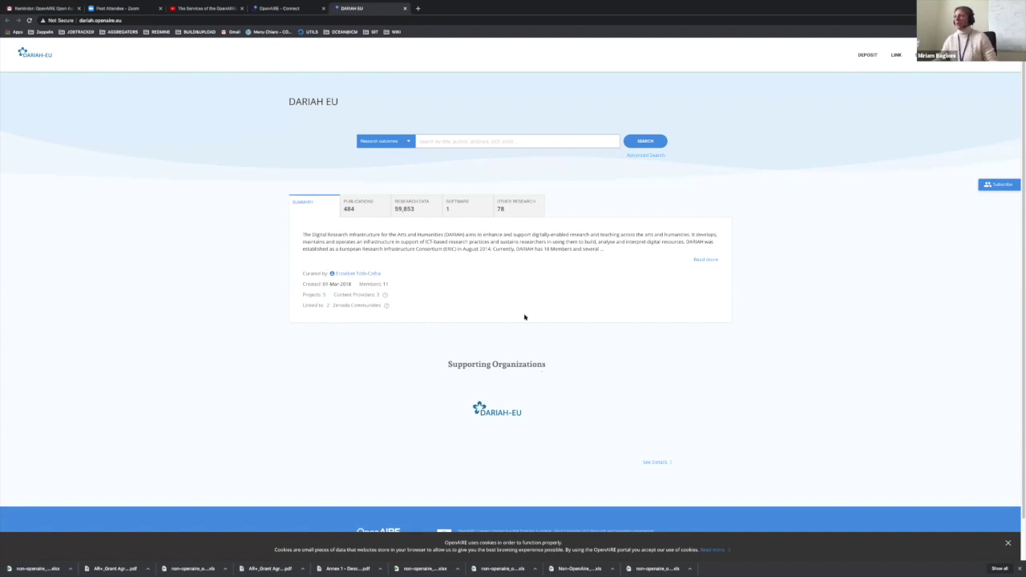
Browse the community's recent publications, view the record "D.9.3 E-RIHS Scientific Strategy v. 1.0" and return to the community home page
{"action": "left_click", "coordinate": [348, 210]}
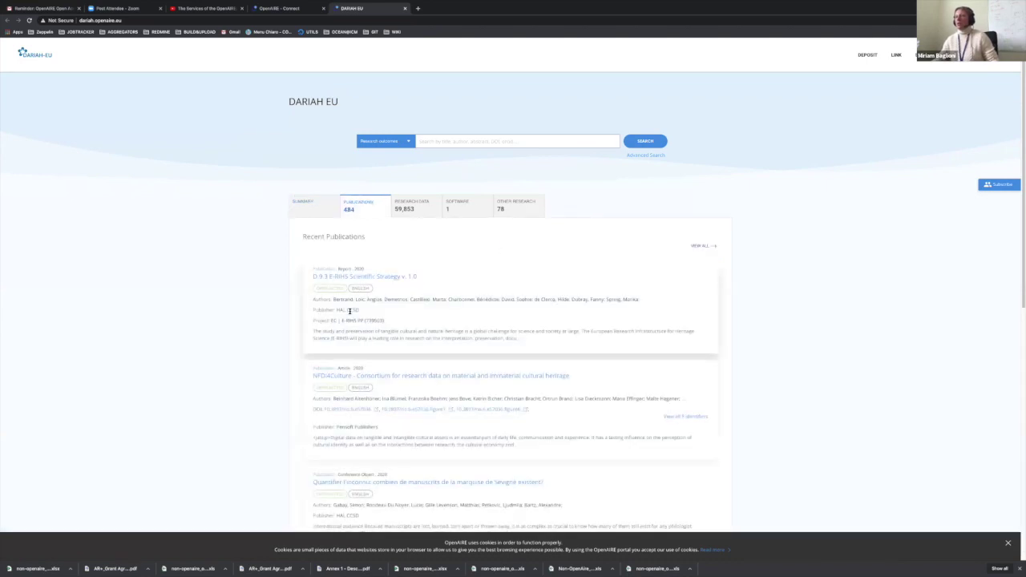
{"action": "scroll", "coordinate": [348, 311], "scroll_direction": "down", "scroll_amount": 5}
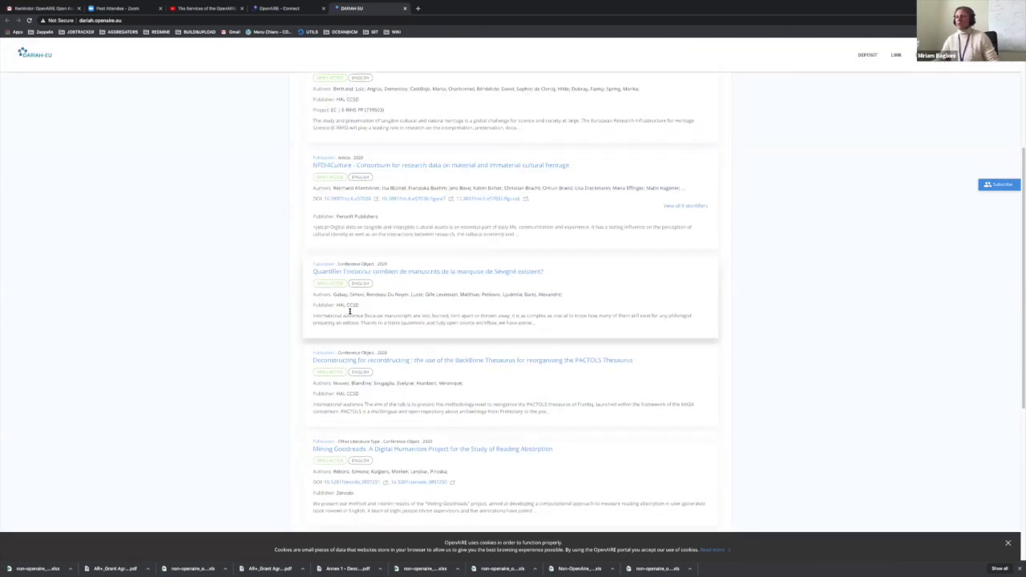
{"action": "scroll", "coordinate": [348, 311], "scroll_direction": "up", "scroll_amount": 5}
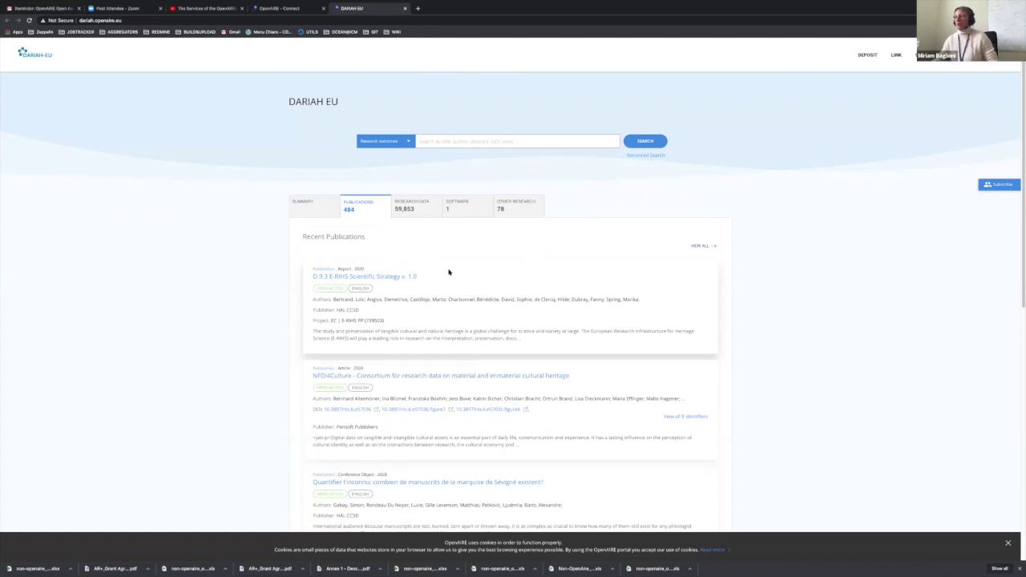
{"action": "scroll", "coordinate": [448, 271], "scroll_direction": "down", "scroll_amount": 3}
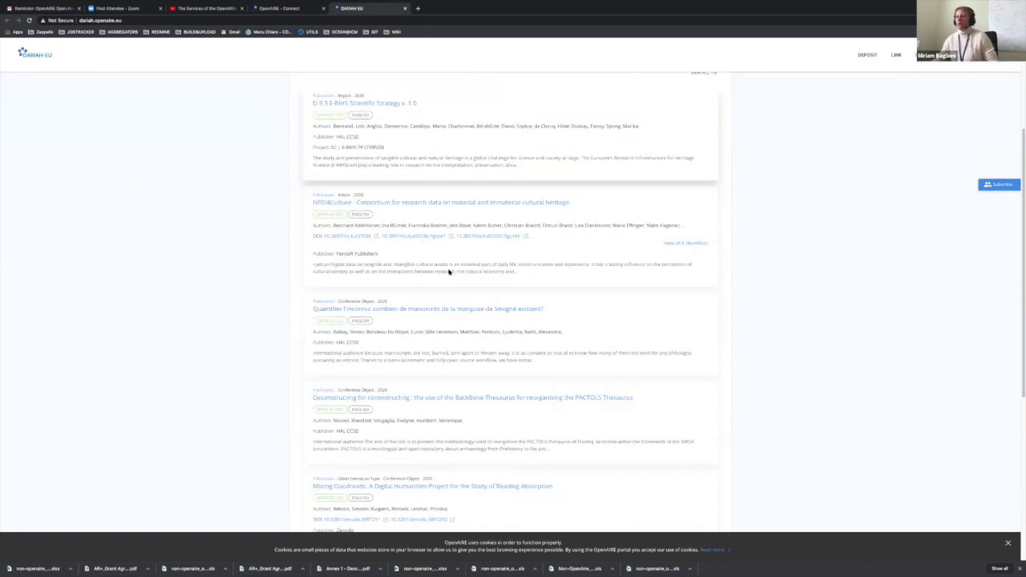
{"action": "scroll", "coordinate": [449, 271], "scroll_direction": "up", "scroll_amount": 3}
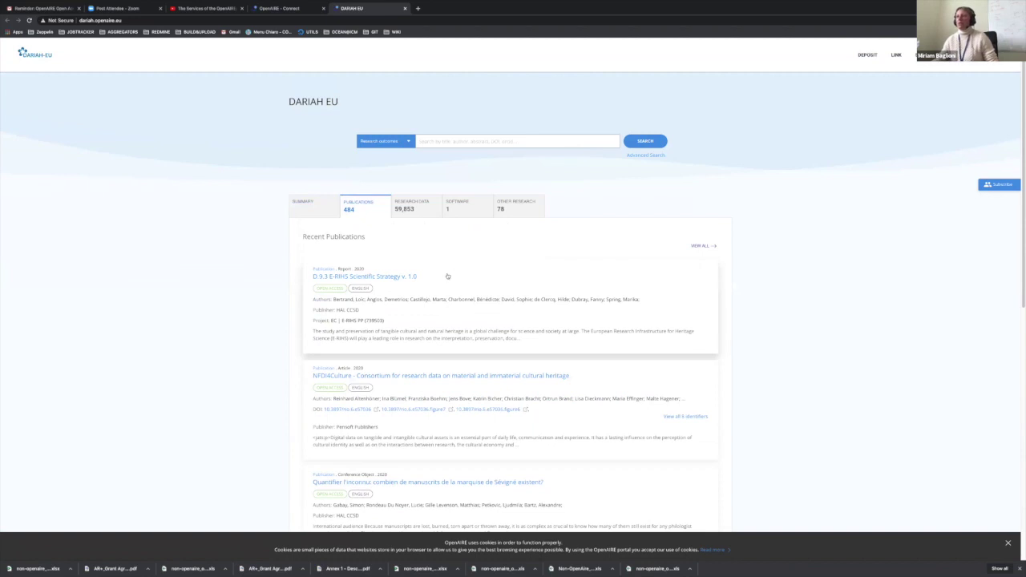
{"action": "left_click", "coordinate": [383, 276]}
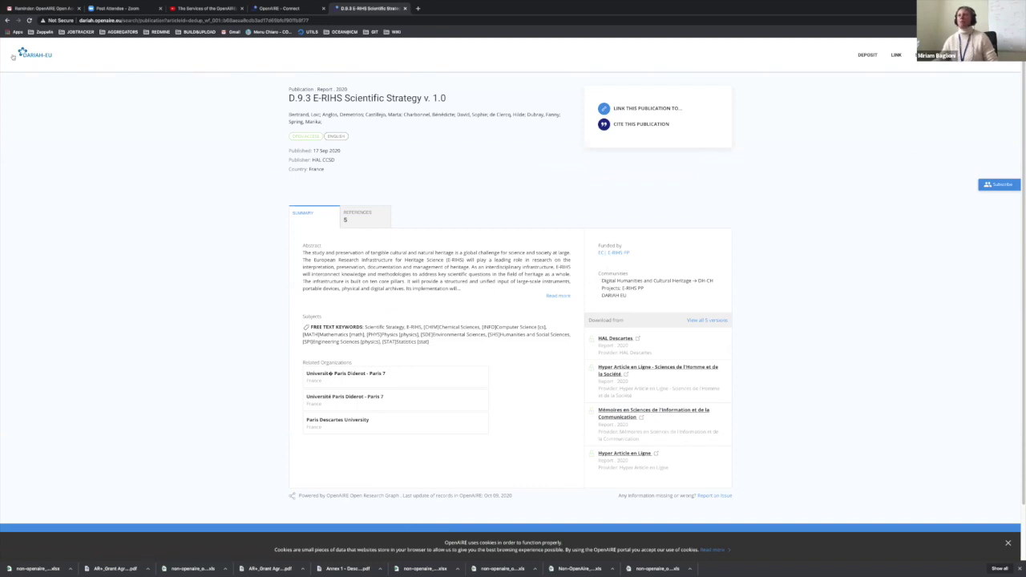
{"action": "left_click", "coordinate": [6, 21]}
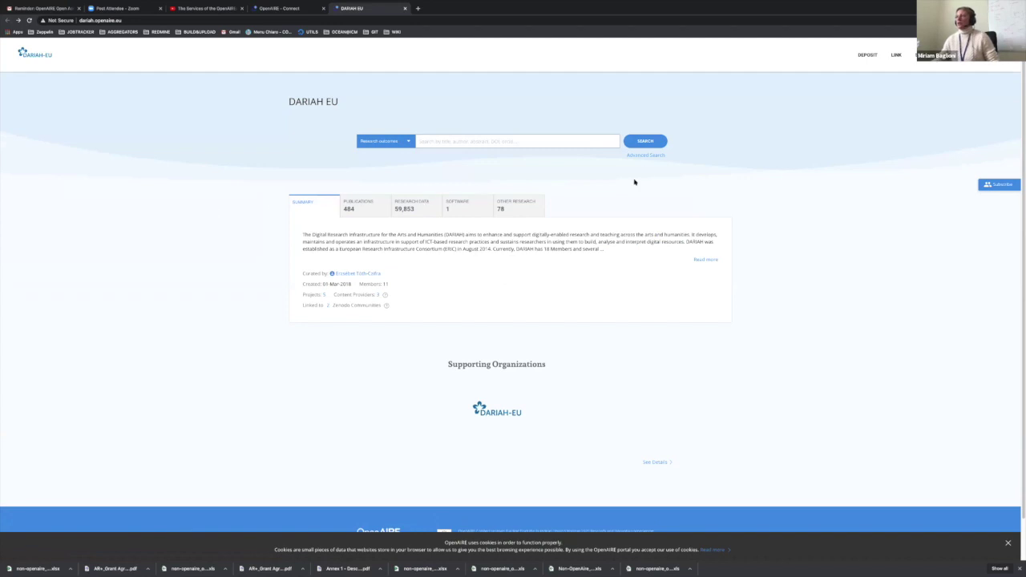
Open the advanced search for research outcomes and set the first rule to Author with the author's first name
{"action": "left_click", "coordinate": [644, 145]}
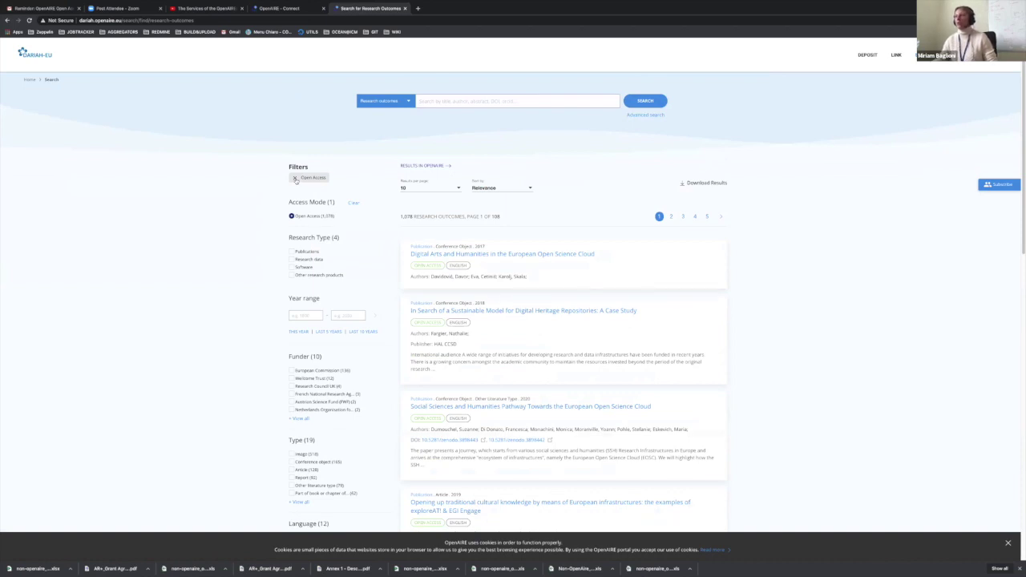
{"action": "left_click", "coordinate": [646, 114]}
{"action": "left_click", "coordinate": [411, 142]}
{"action": "scroll", "coordinate": [402, 193], "scroll_direction": "down", "scroll_amount": 5}
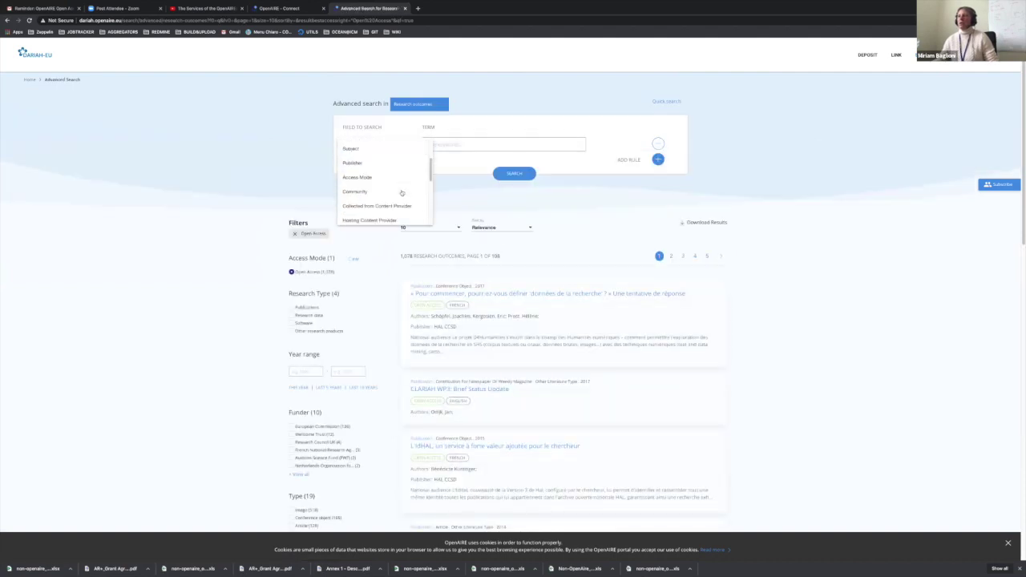
{"action": "scroll", "coordinate": [402, 193], "scroll_direction": "up", "scroll_amount": 5}
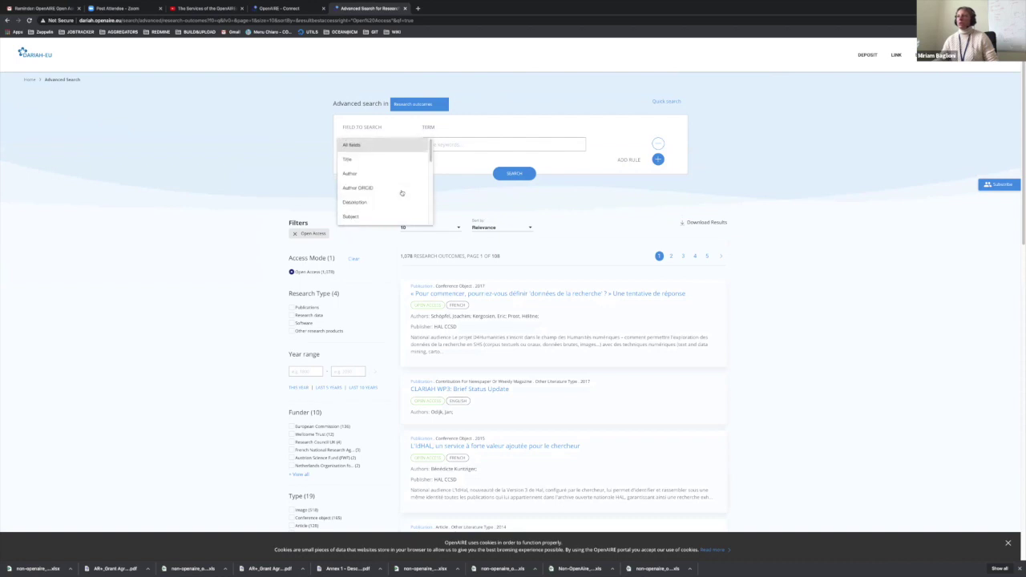
{"action": "left_click", "coordinate": [369, 175]}
{"action": "left_click", "coordinate": [446, 142]}
{"action": "type", "text": "Erzsébet"}
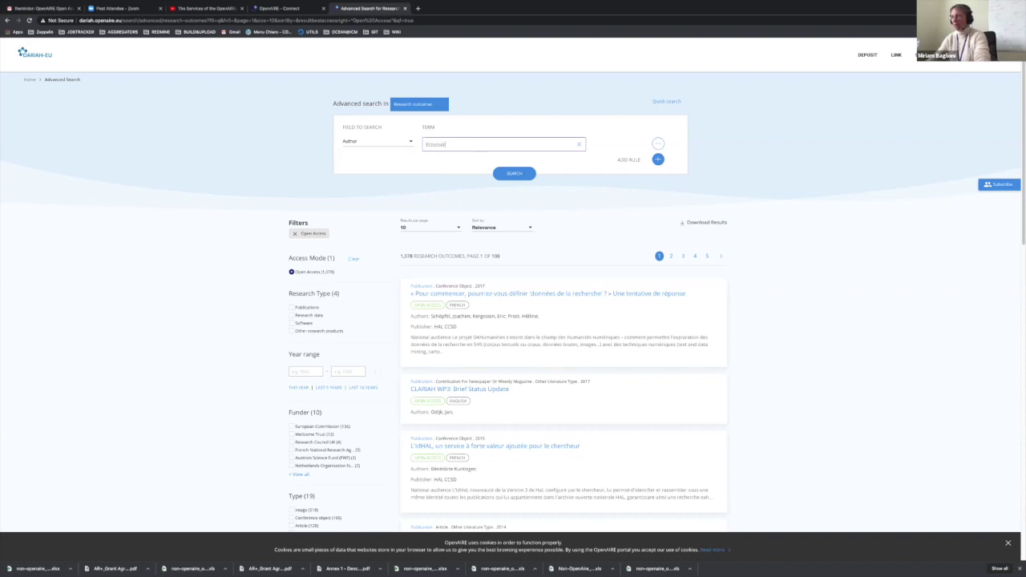
{"action": "type", "text": "zapel"}
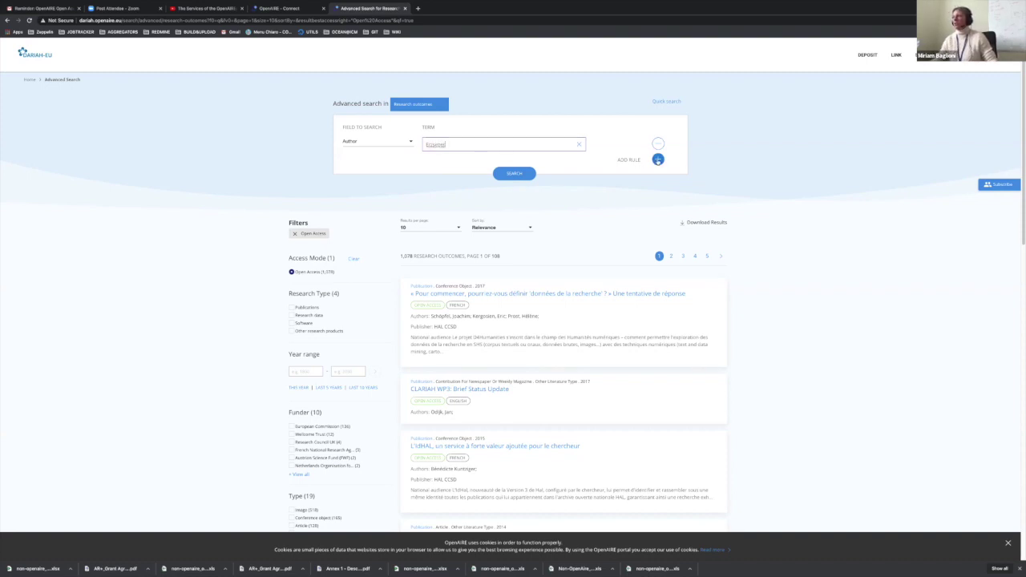
Add a second search rule on all fields, joined with "and", and run the advanced search
{"action": "left_click", "coordinate": [657, 160]}
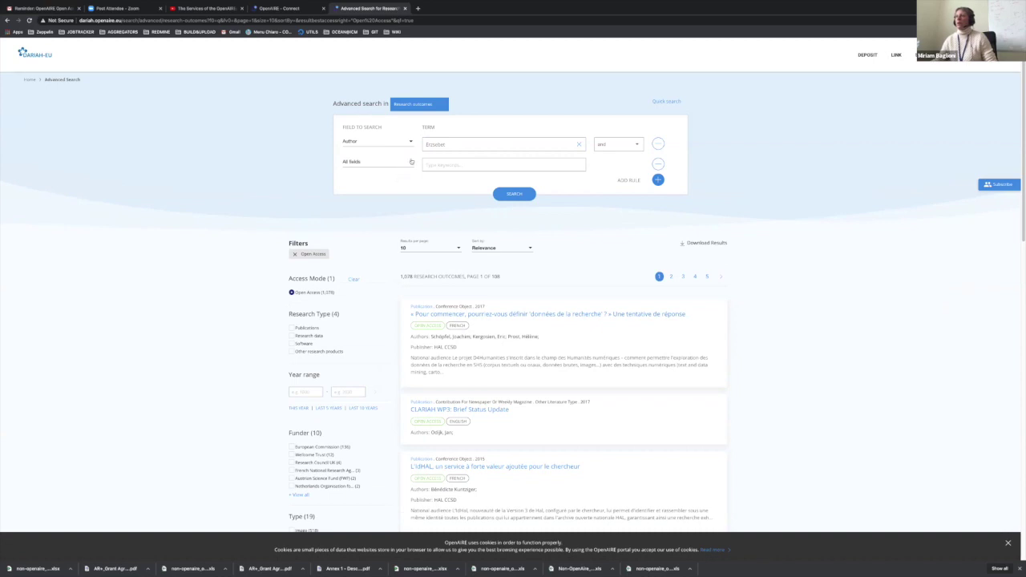
{"action": "left_click", "coordinate": [411, 162]}
{"action": "scroll", "coordinate": [406, 195], "scroll_direction": "down", "scroll_amount": 2}
{"action": "scroll", "coordinate": [406, 195], "scroll_direction": "up", "scroll_amount": 2}
{"action": "left_click", "coordinate": [596, 185]}
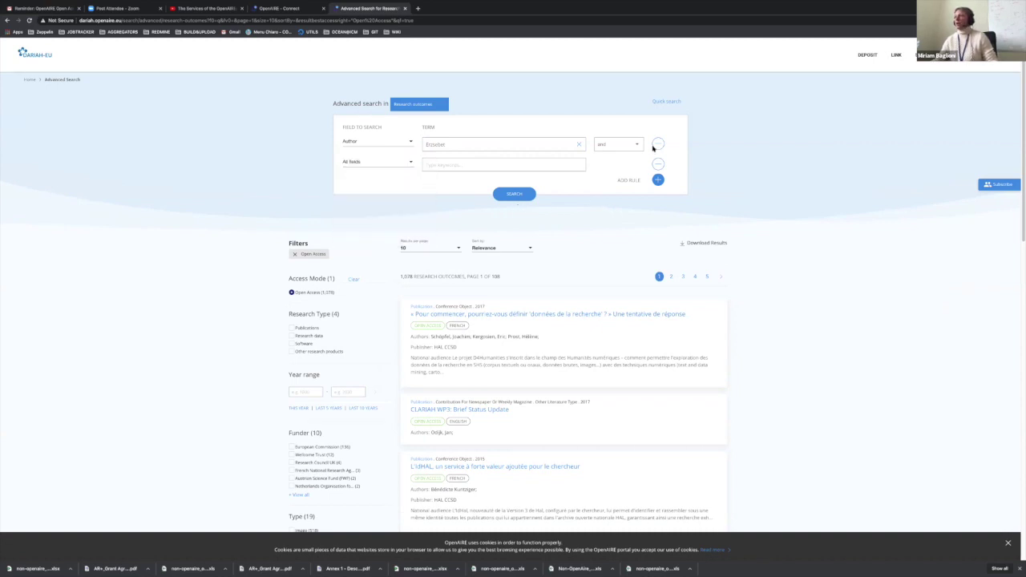
{"action": "left_click", "coordinate": [638, 146]}
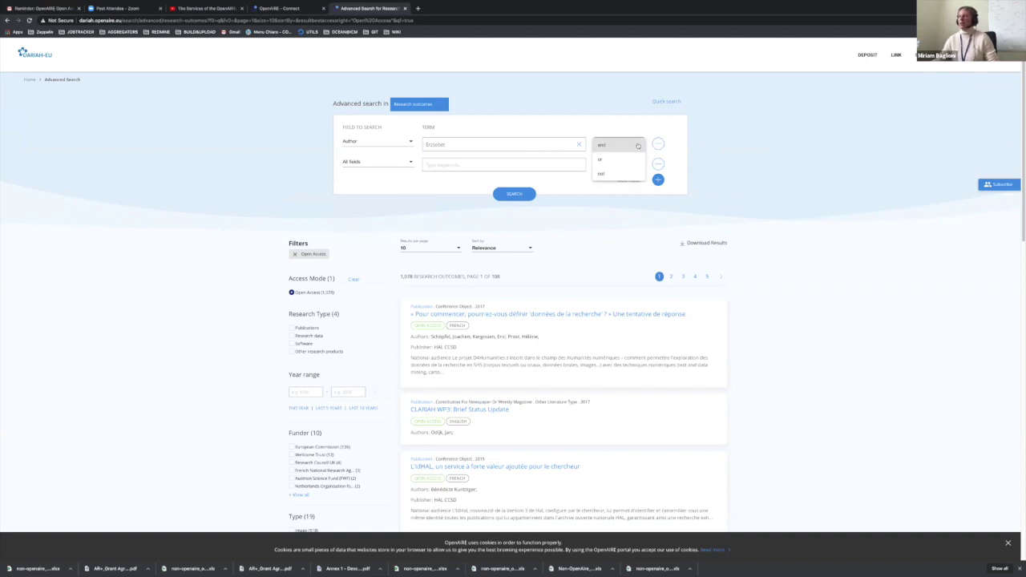
{"action": "left_click", "coordinate": [622, 145]}
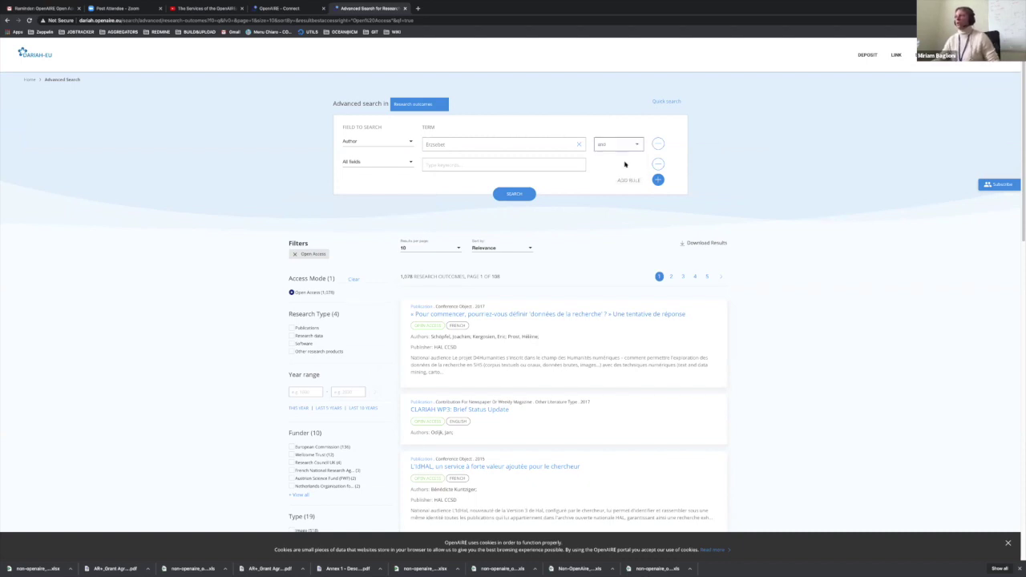
{"action": "left_click", "coordinate": [514, 195]}
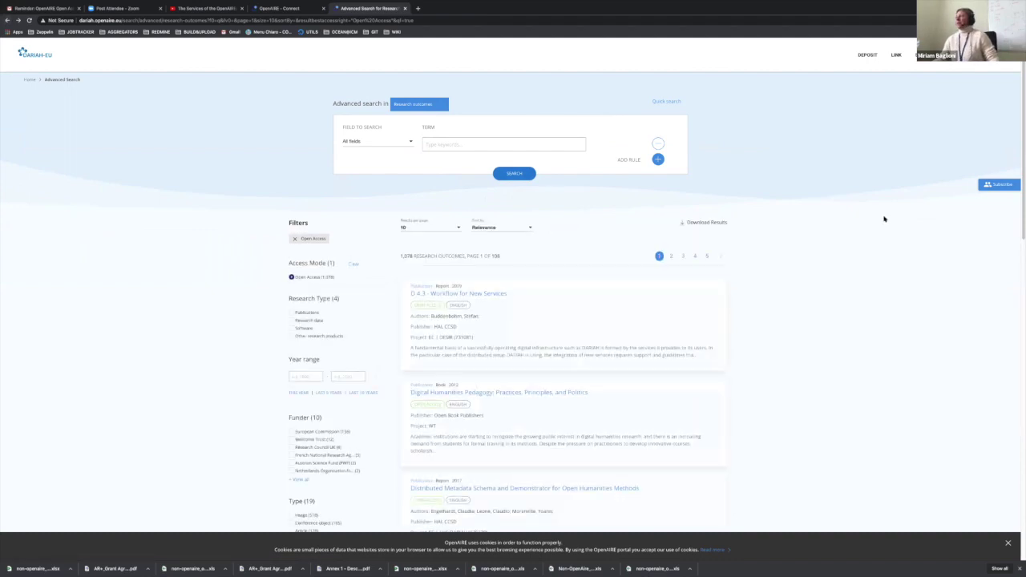
Open the Deposit page and look at the search for repositories and journals
{"action": "left_click", "coordinate": [867, 54]}
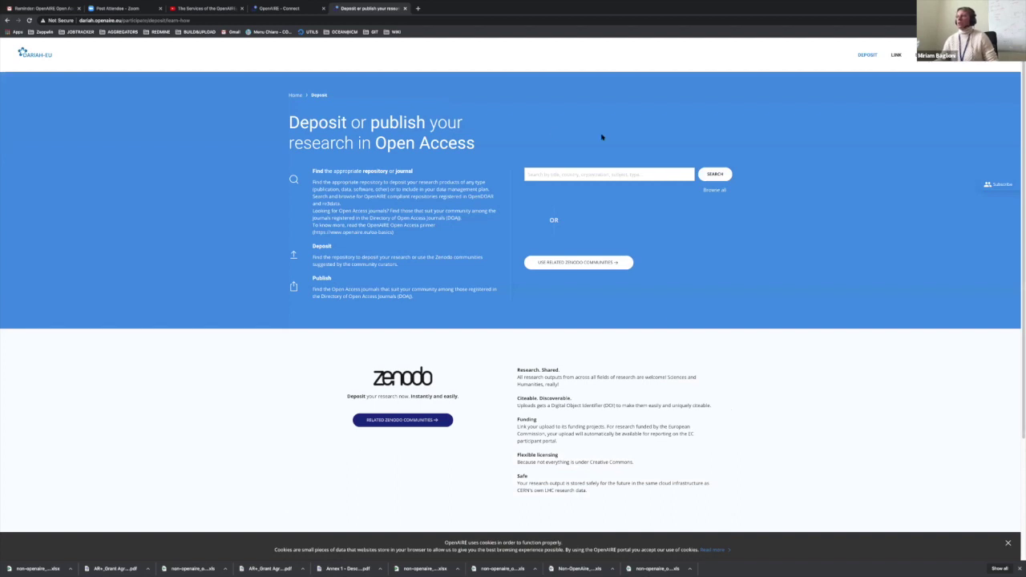
{"action": "left_click", "coordinate": [622, 174]}
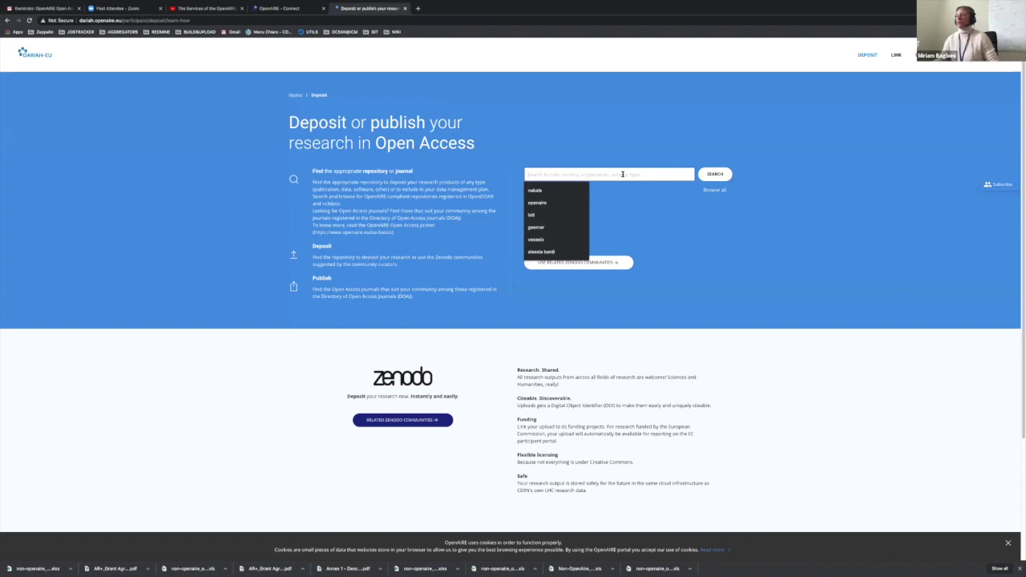
{"action": "left_click", "coordinate": [639, 224]}
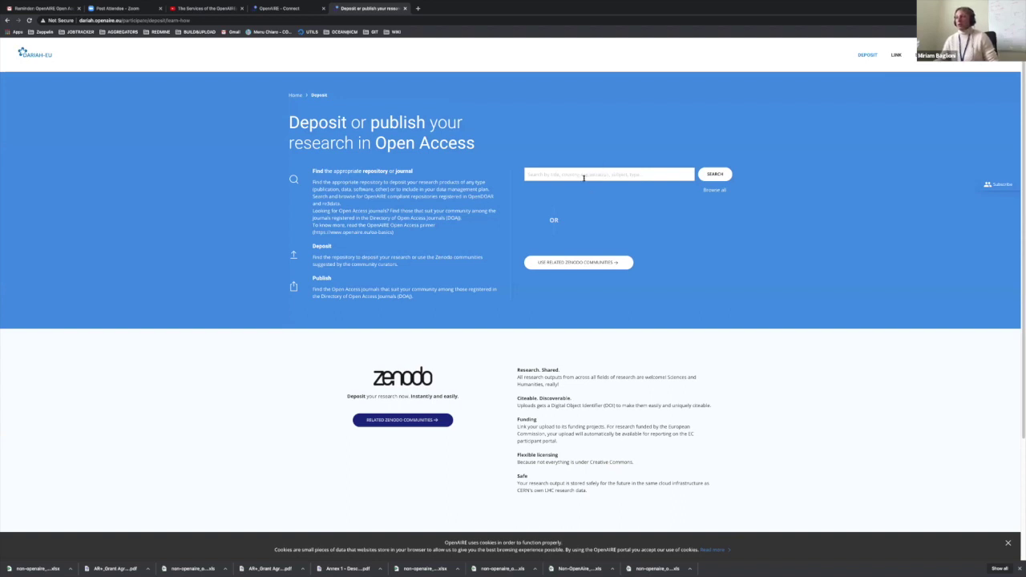
View the related Zenodo communities and the new upload form for the main DARIAH community, and return to the Deposit page
{"action": "left_click", "coordinate": [571, 263]}
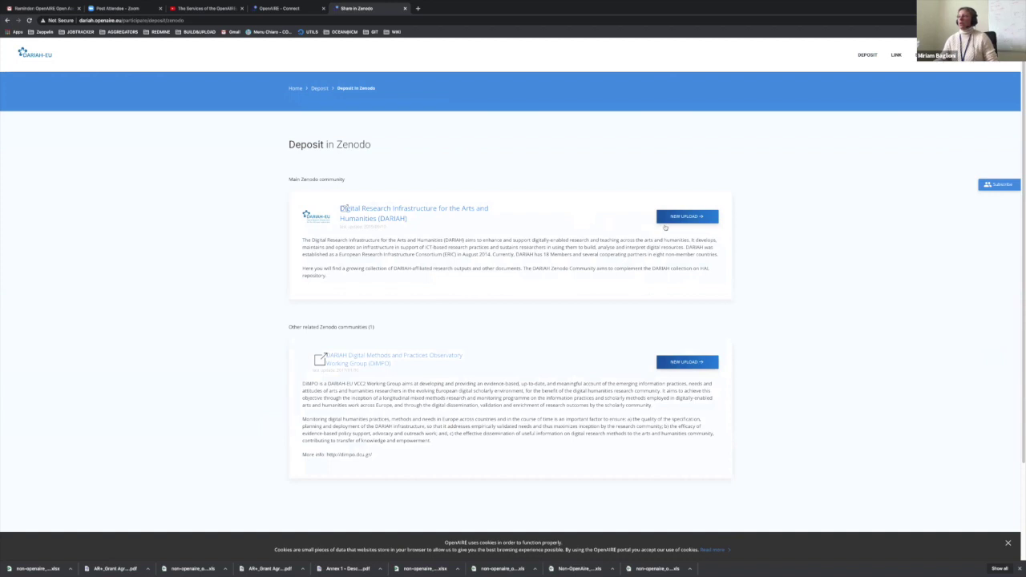
{"action": "left_click", "coordinate": [678, 217]}
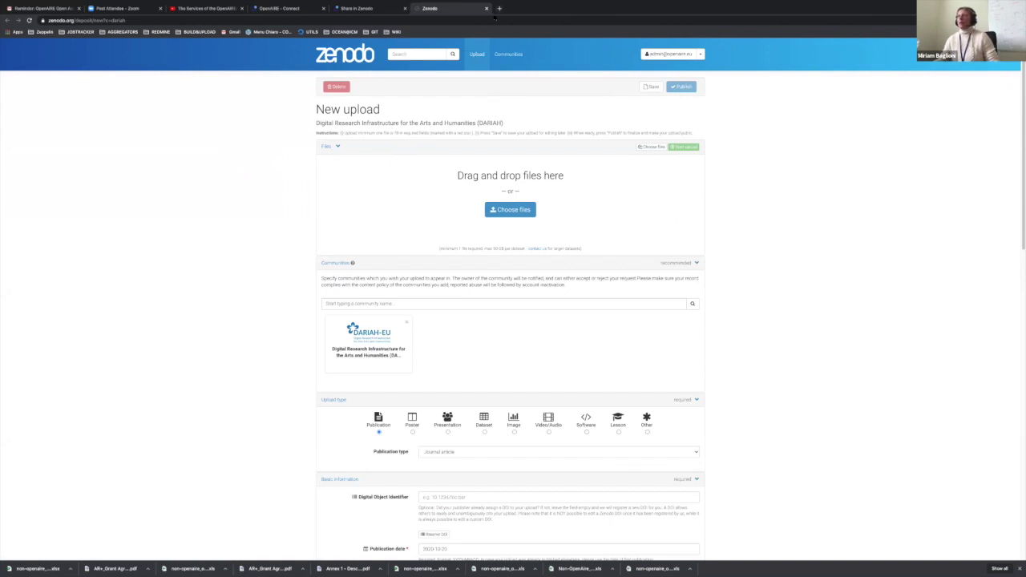
{"action": "left_click", "coordinate": [487, 8]}
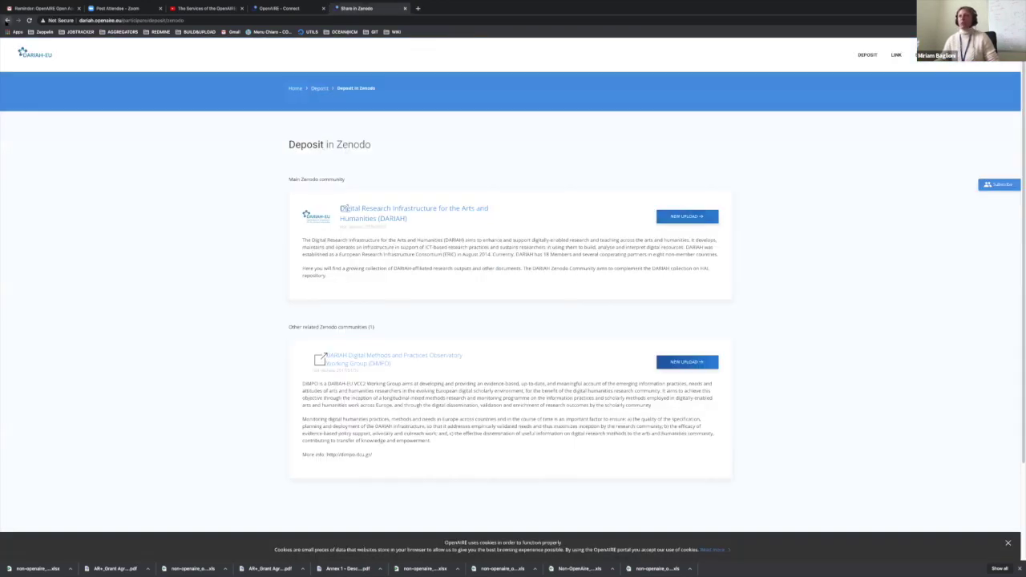
{"action": "left_click", "coordinate": [7, 20]}
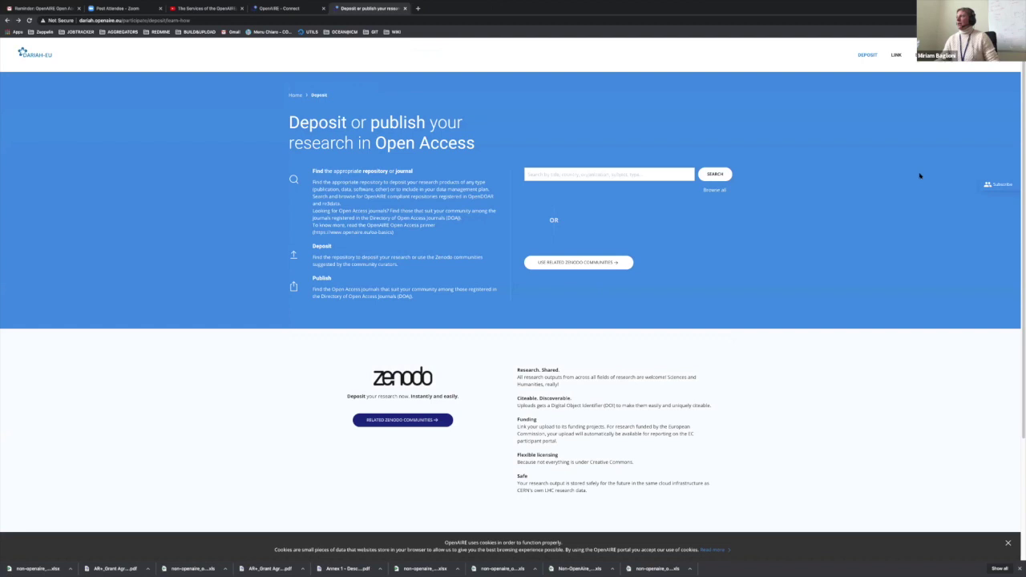
Open the Link page and search the research outcomes for the author's full name
{"action": "left_click", "coordinate": [896, 55]}
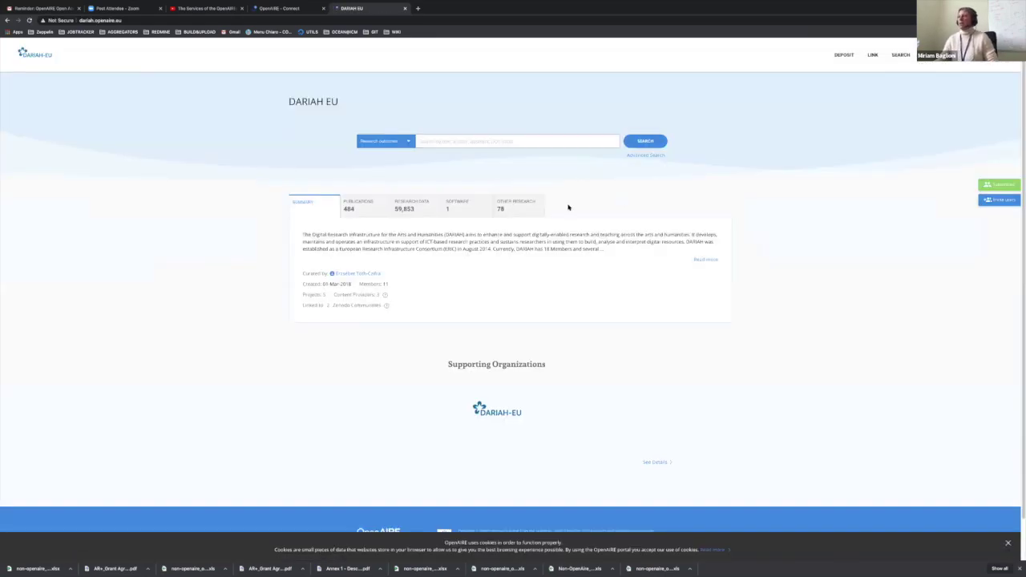
{"action": "left_click", "coordinate": [873, 57]}
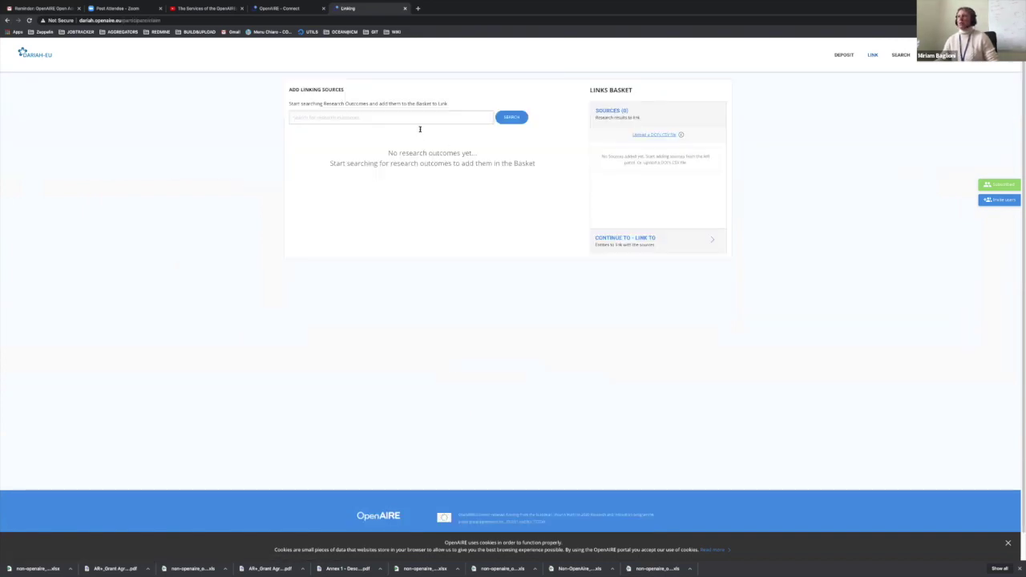
{"action": "left_click", "coordinate": [425, 119]}
{"action": "type", "text": "ales"}
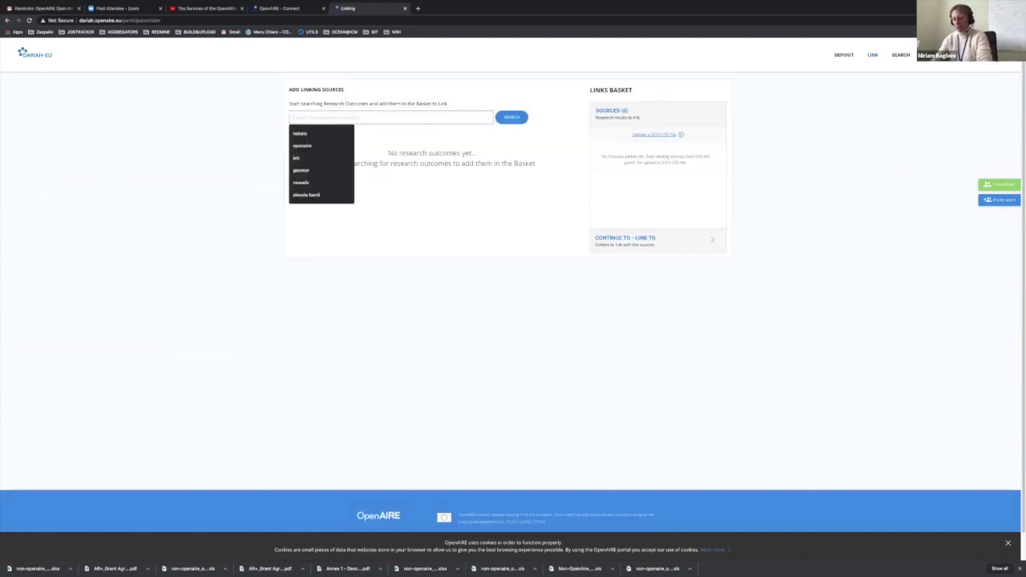
{"action": "type", "text": "sia bardi"}
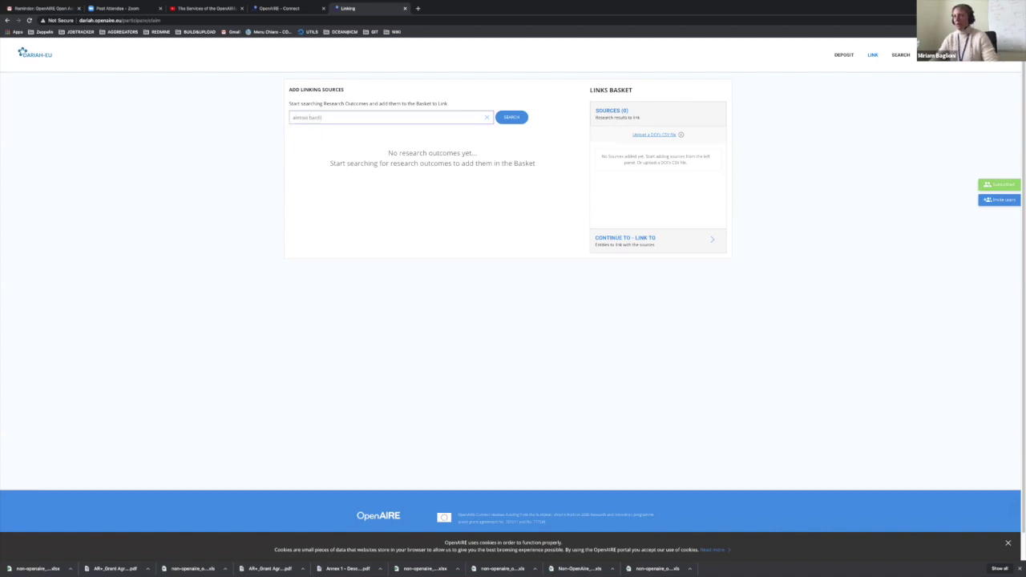
{"action": "left_click", "coordinate": [513, 117]}
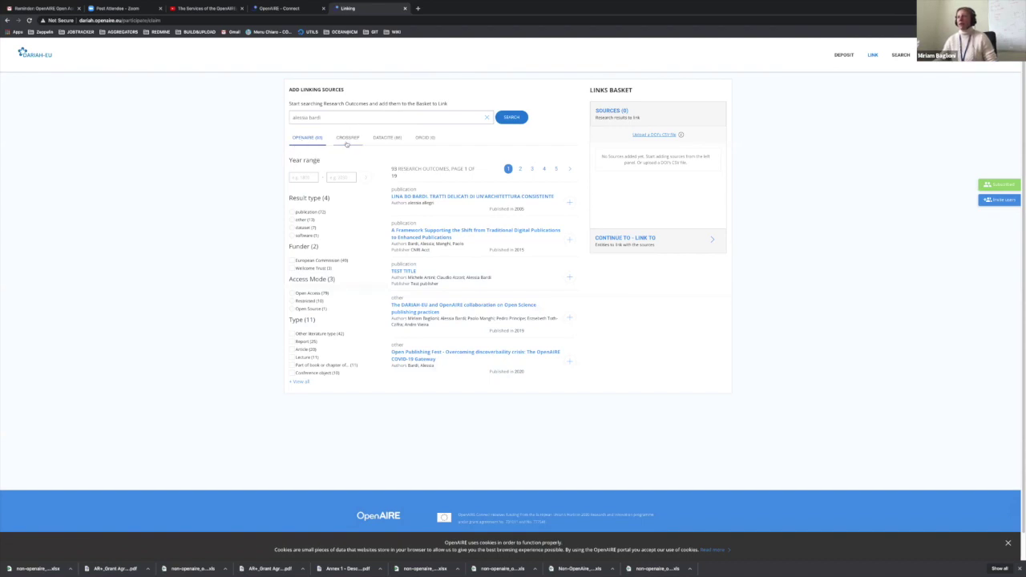
Show the ORCID results and choose the ORCID profile that matches the searched author
{"action": "left_click", "coordinate": [421, 139]}
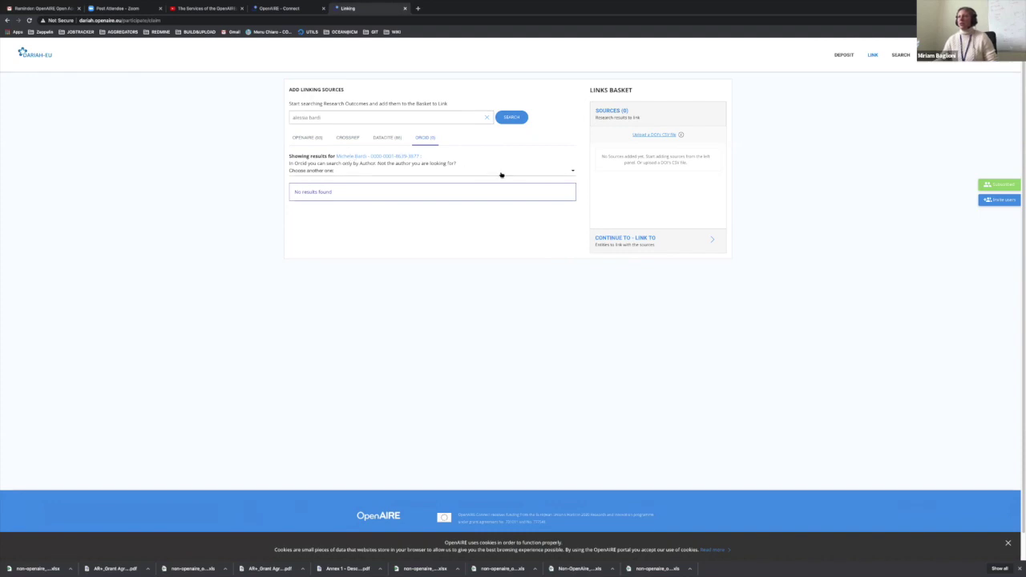
{"action": "left_click", "coordinate": [573, 173]}
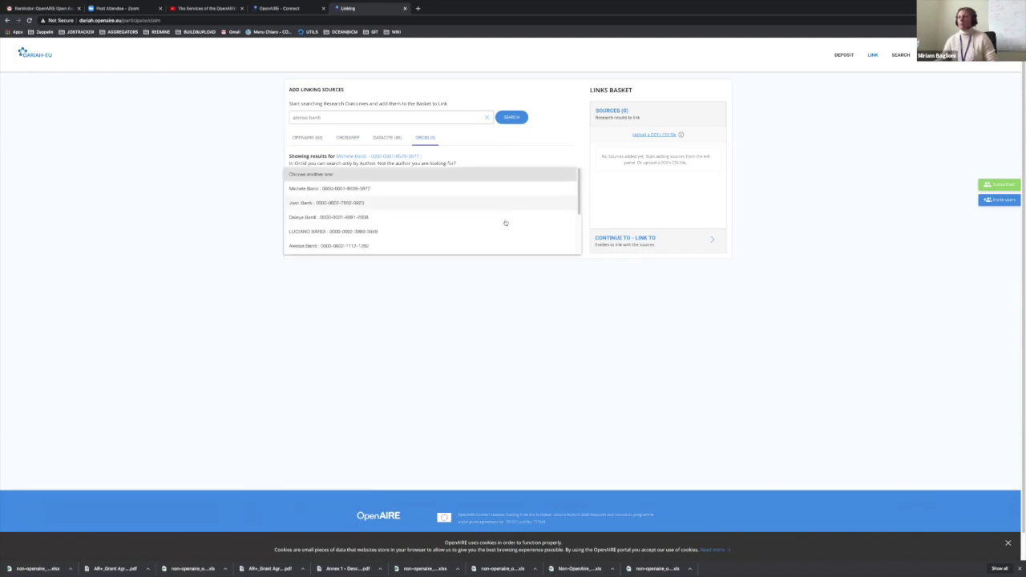
{"action": "left_click", "coordinate": [340, 246]}
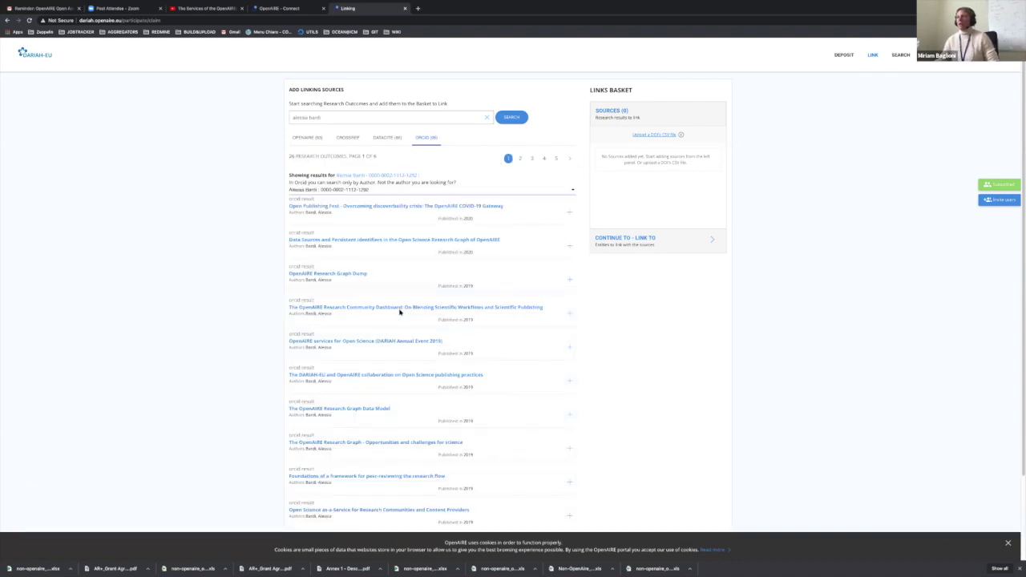
Add "The OpenAIRE Research Community Dashboard" publication and "OpenAIRE services for Open Science (DARIAH Annual Event 2019)" to the links basket and continue to the link targets
{"action": "scroll", "coordinate": [399, 312], "scroll_direction": "down", "scroll_amount": 2}
{"action": "scroll", "coordinate": [400, 311], "scroll_direction": "up", "scroll_amount": 2}
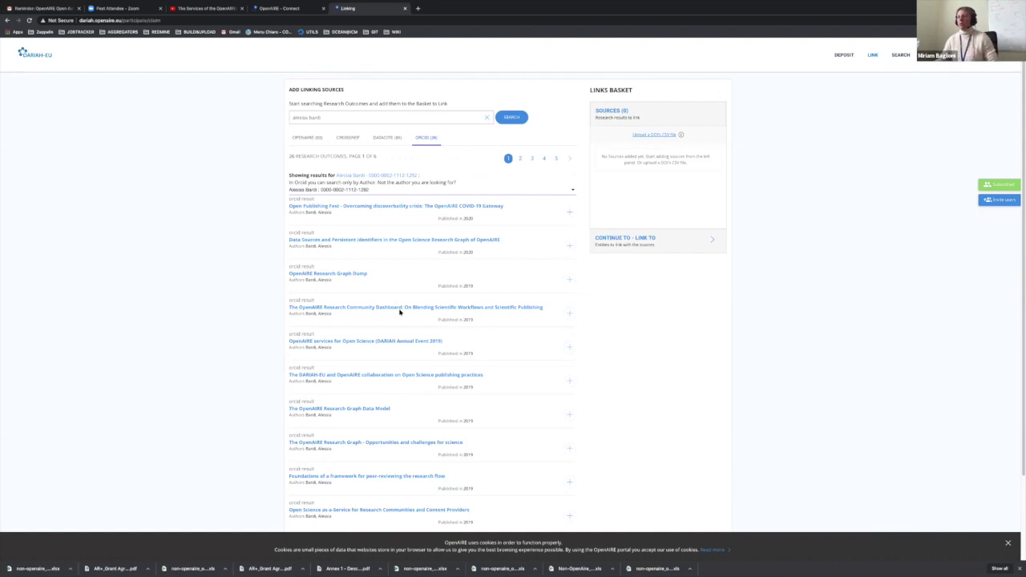
{"action": "left_click", "coordinate": [569, 312]}
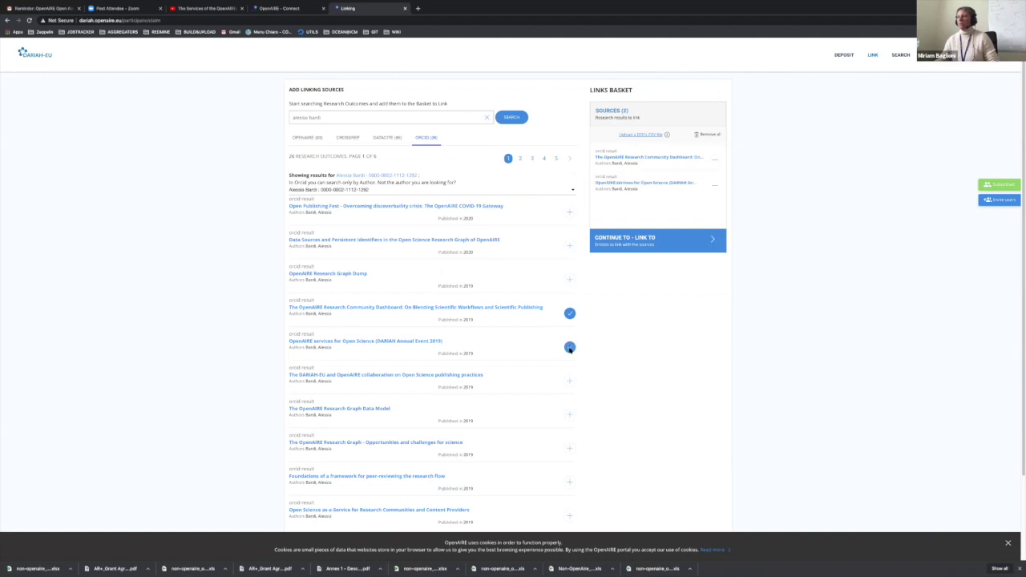
{"action": "left_click", "coordinate": [713, 241]}
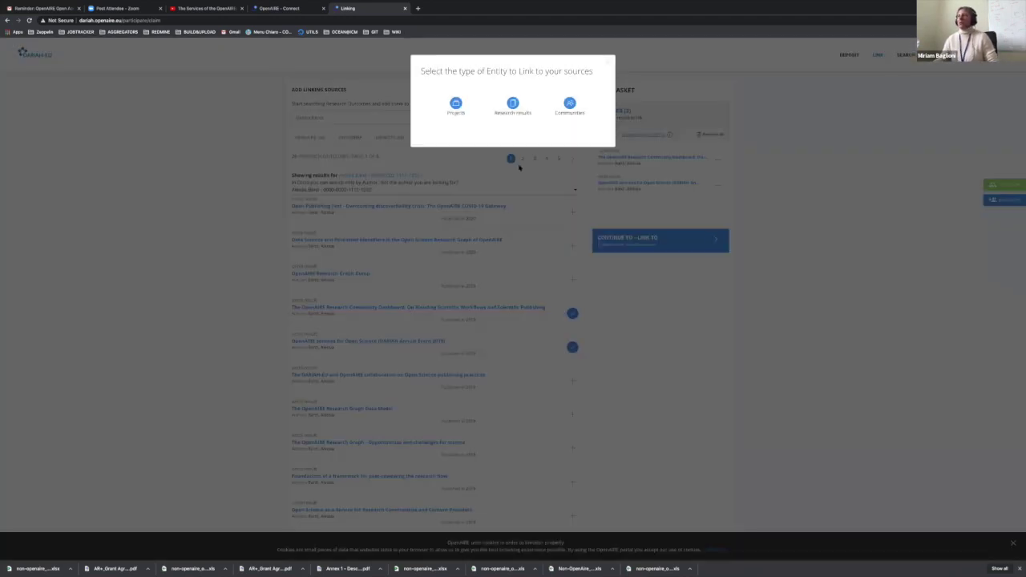
Choose communities as the link target and add Digital Humanities and Cultural Heritage to the links basket
{"action": "left_click", "coordinate": [570, 104]}
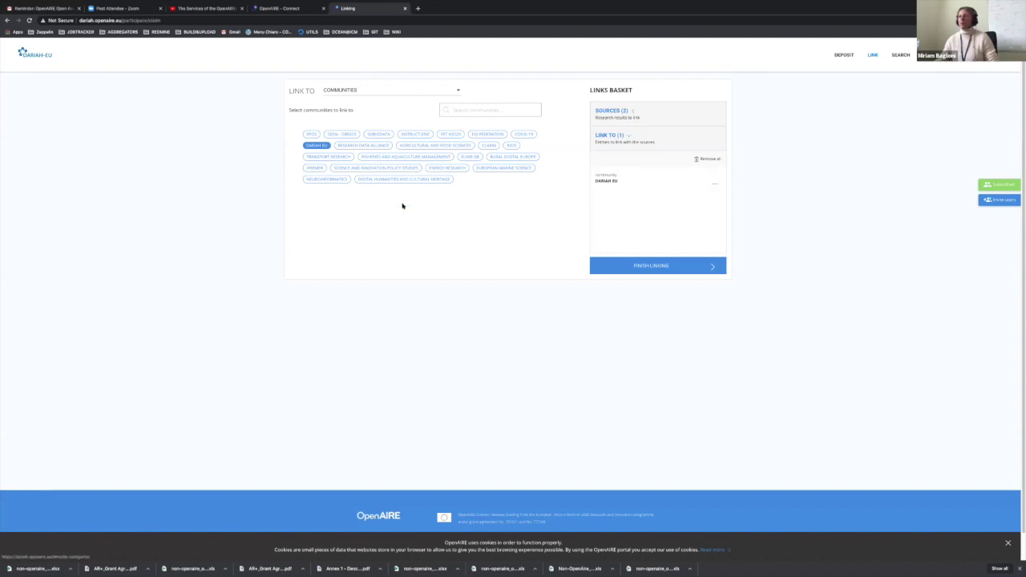
{"action": "left_click", "coordinate": [403, 179]}
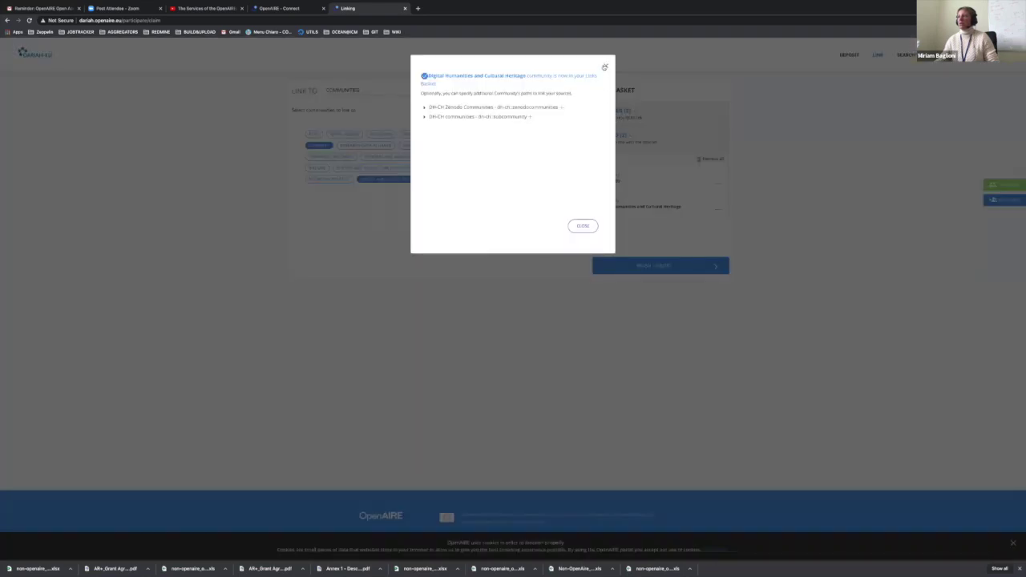
{"action": "left_click", "coordinate": [606, 67]}
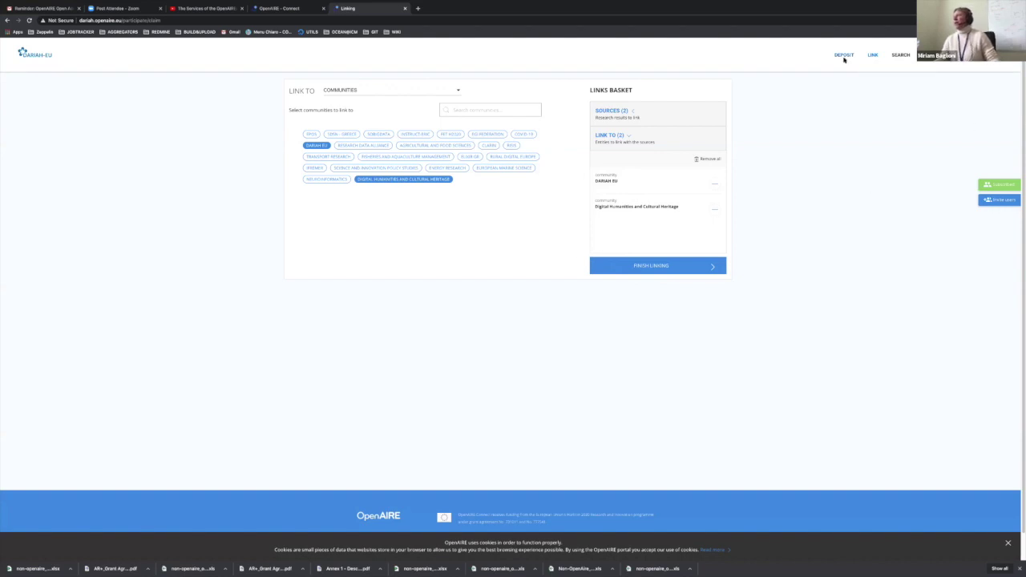
{"action": "left_click", "coordinate": [40, 58]}
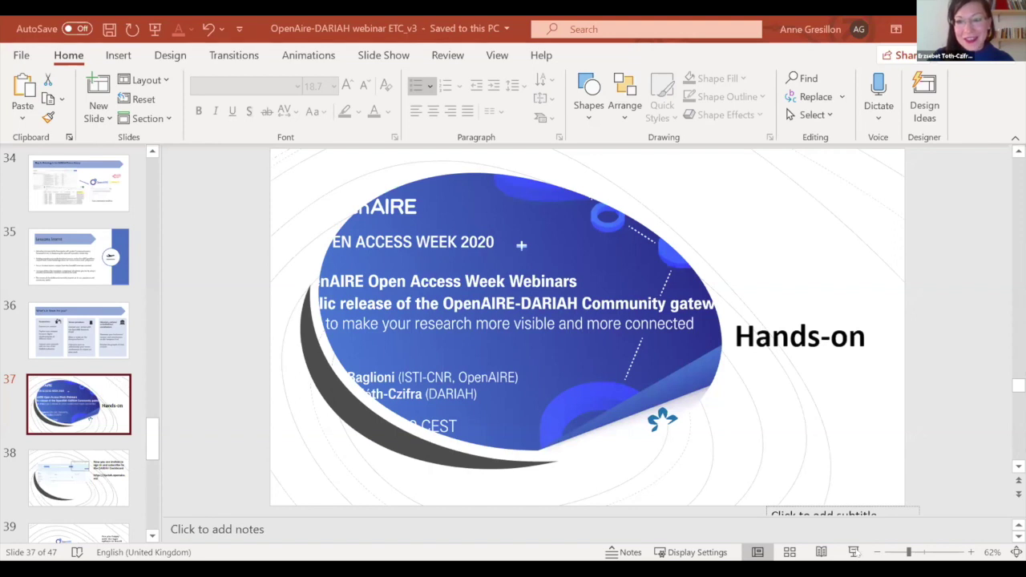
Switch to the PowerPoint presentation, show the slide inviting viewers to sign in and subscribe to the DARIAH Dashboard, and end the slide show
{"action": "left_click", "coordinate": [854, 552]}
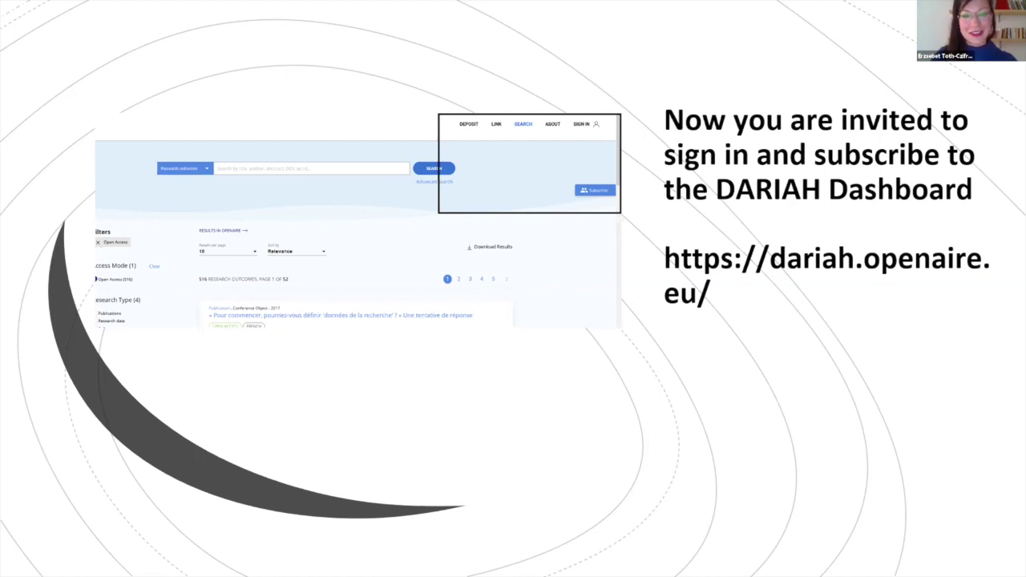
{"action": "key", "text": "Escape"}
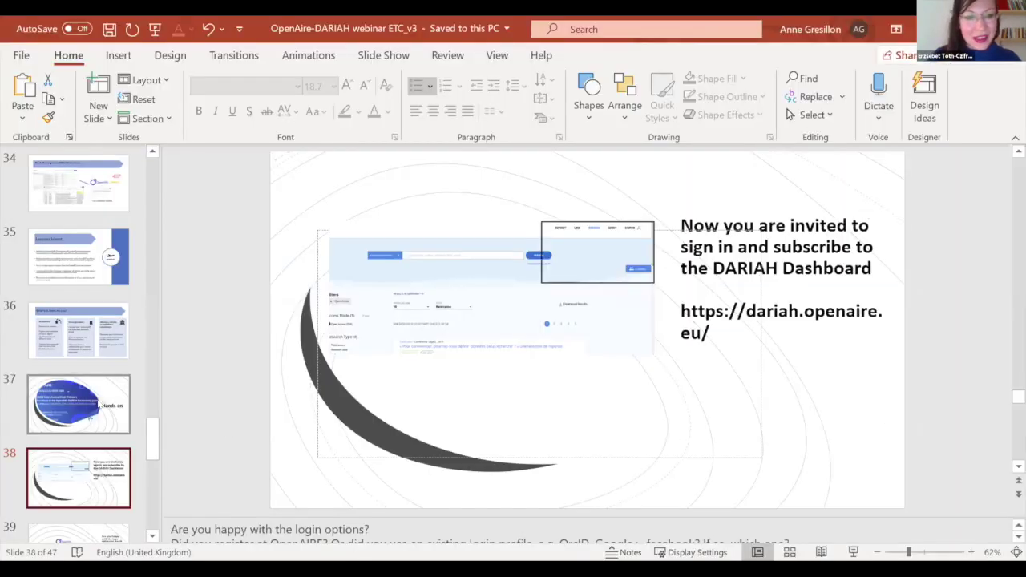
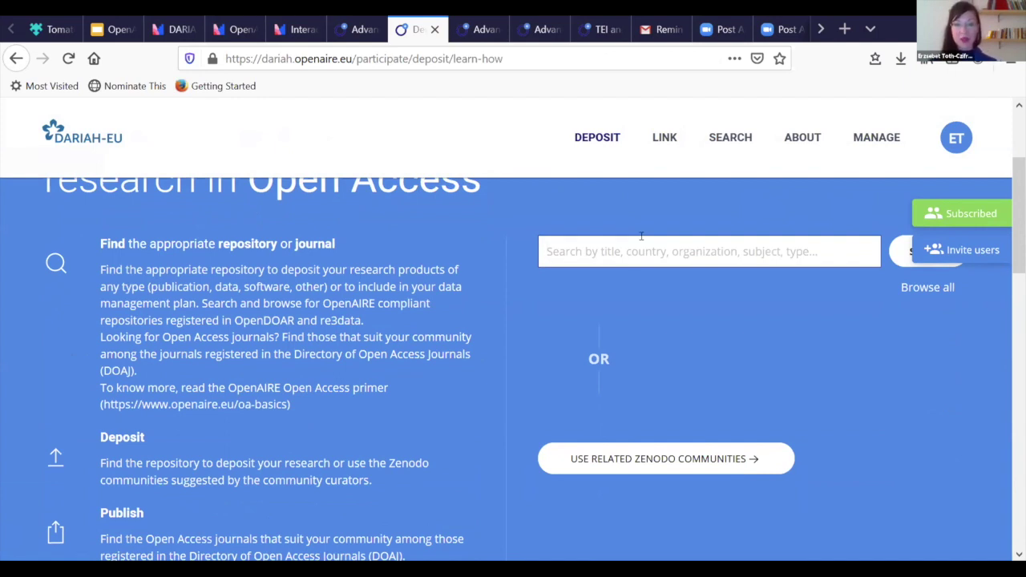
On the gateway's Deposit page in the browser, search for repositories matching "Trinity College"
{"action": "scroll", "coordinate": [688, 272], "scroll_direction": "up", "scroll_amount": 2}
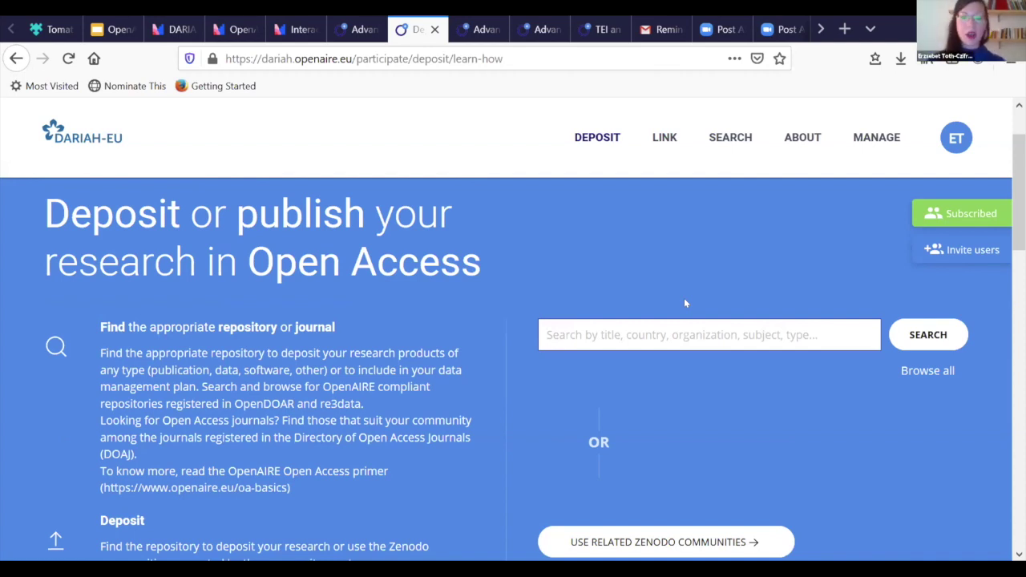
{"action": "type", "text": "T"}
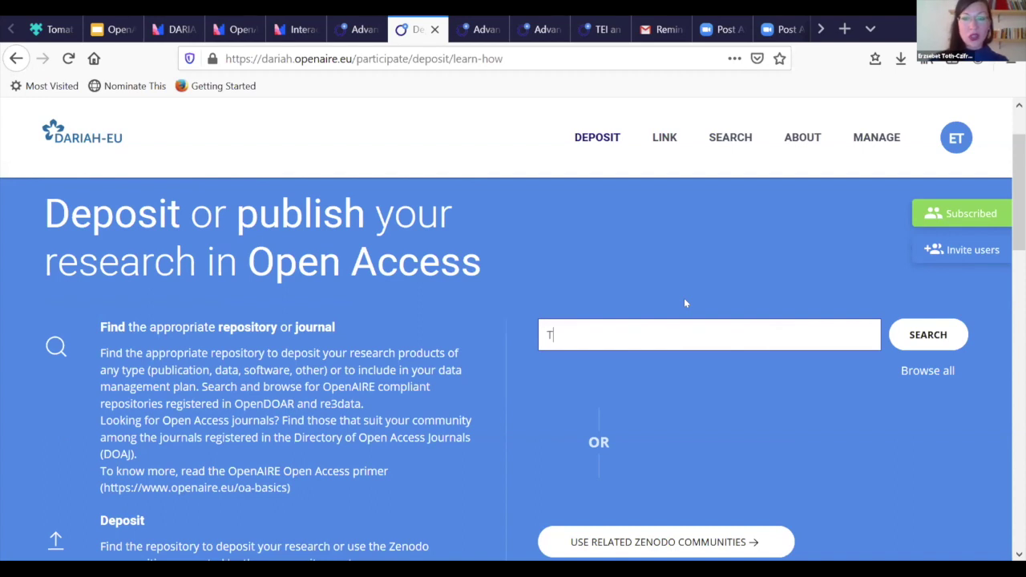
{"action": "type", "text": "rinit"}
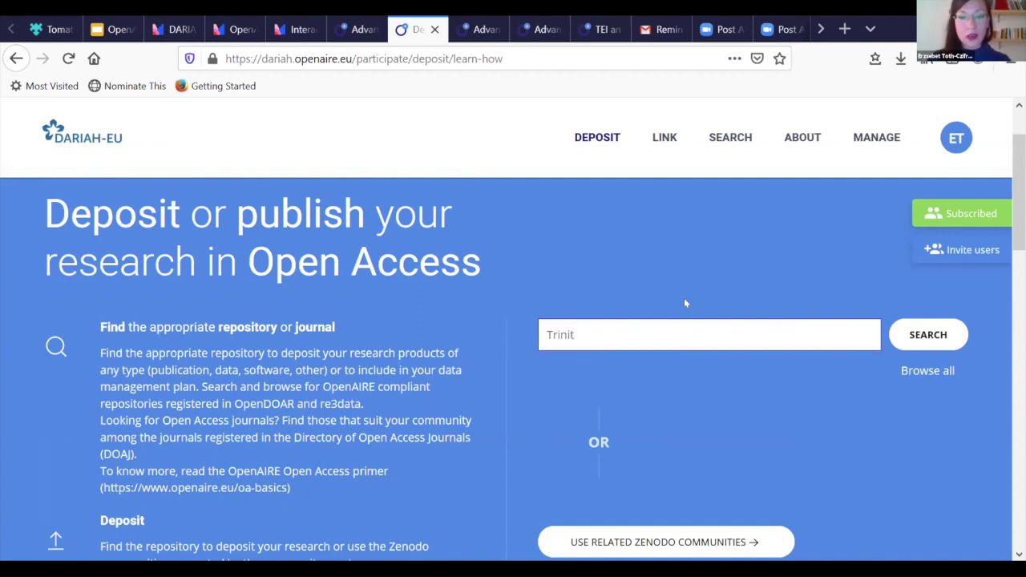
{"action": "type", "text": "y College"}
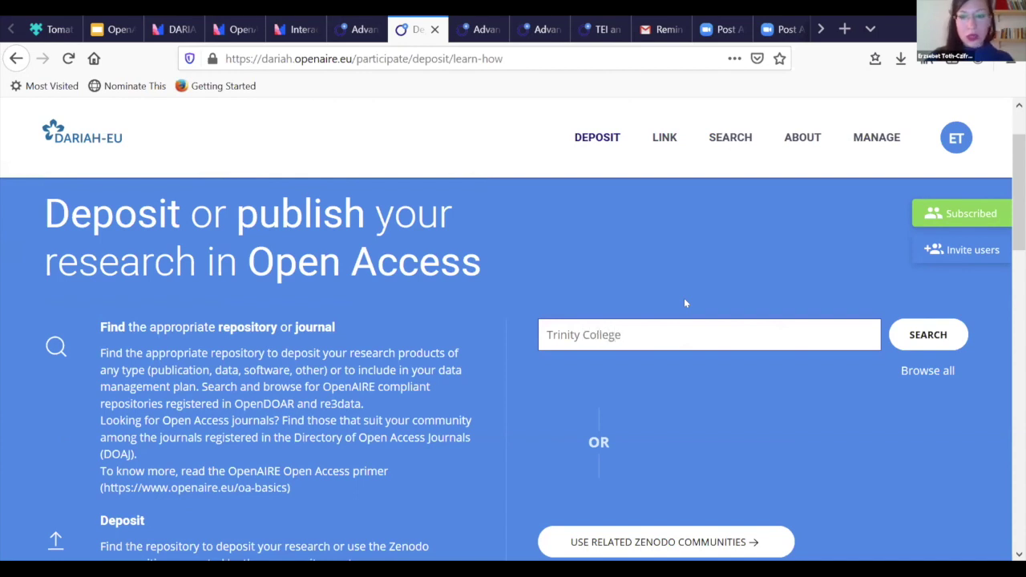
{"action": "left_click", "coordinate": [914, 337]}
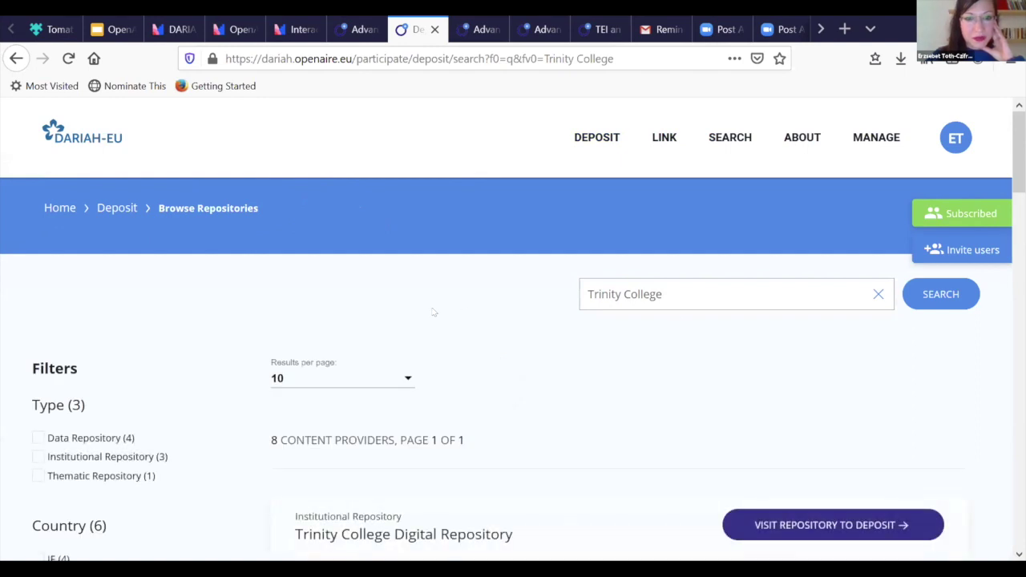
Examine the Trinity College repository results, including their types, descriptions and available filters
{"action": "scroll", "coordinate": [433, 312], "scroll_direction": "down", "scroll_amount": 3}
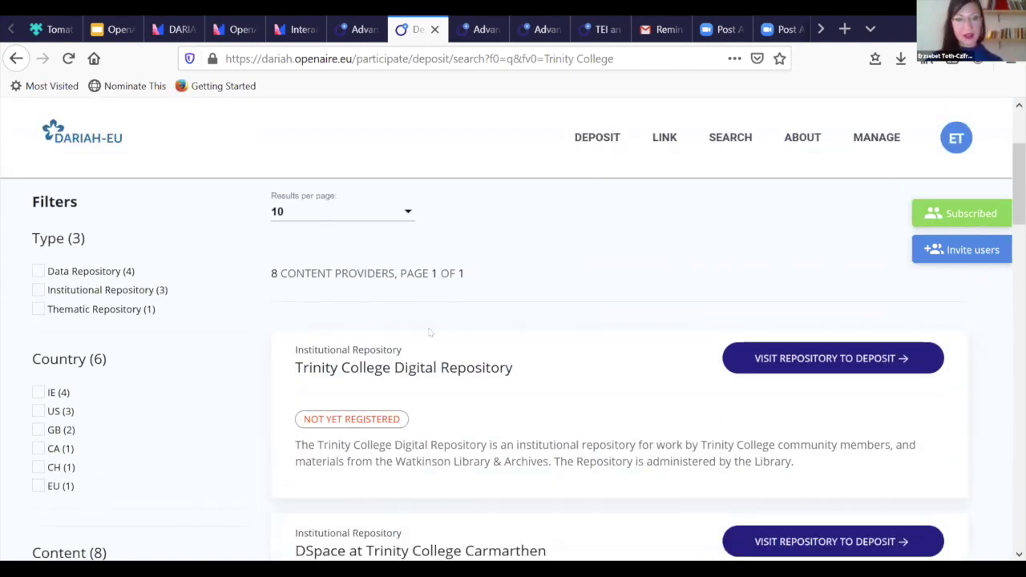
{"action": "scroll", "coordinate": [461, 333], "scroll_direction": "down", "scroll_amount": 1}
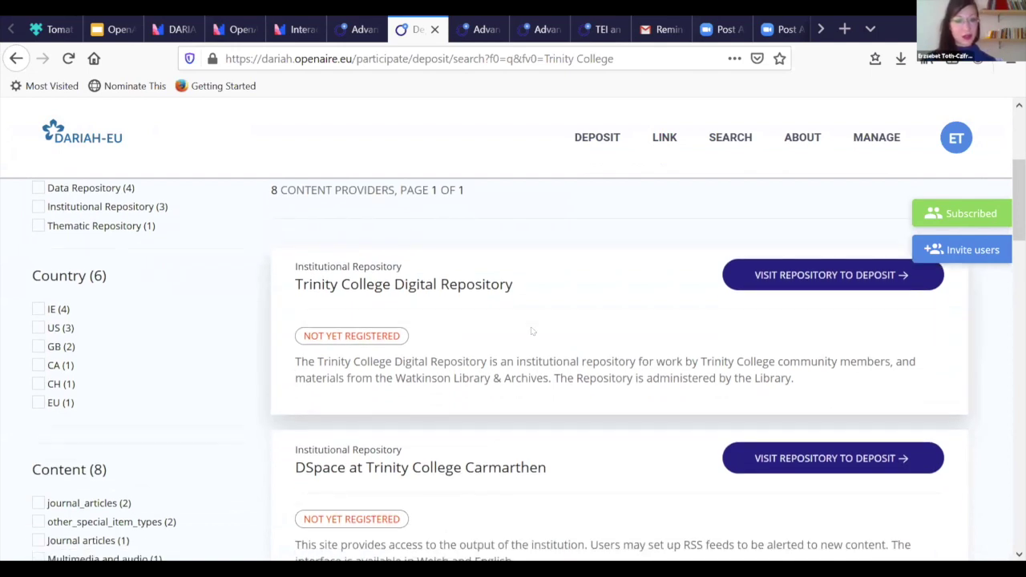
{"action": "scroll", "coordinate": [470, 376], "scroll_direction": "down", "scroll_amount": 1}
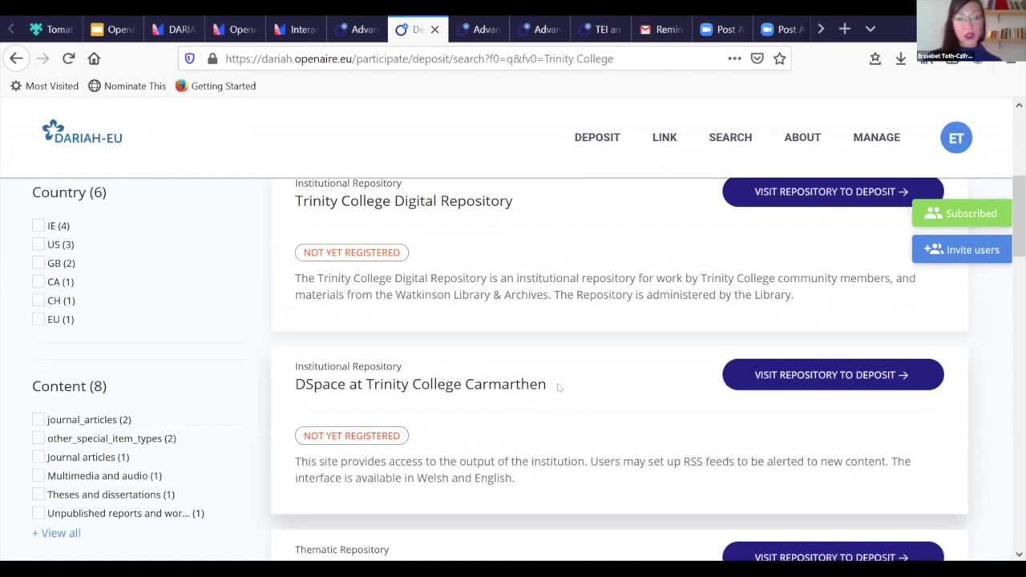
{"action": "scroll", "coordinate": [559, 387], "scroll_direction": "down", "scroll_amount": 3}
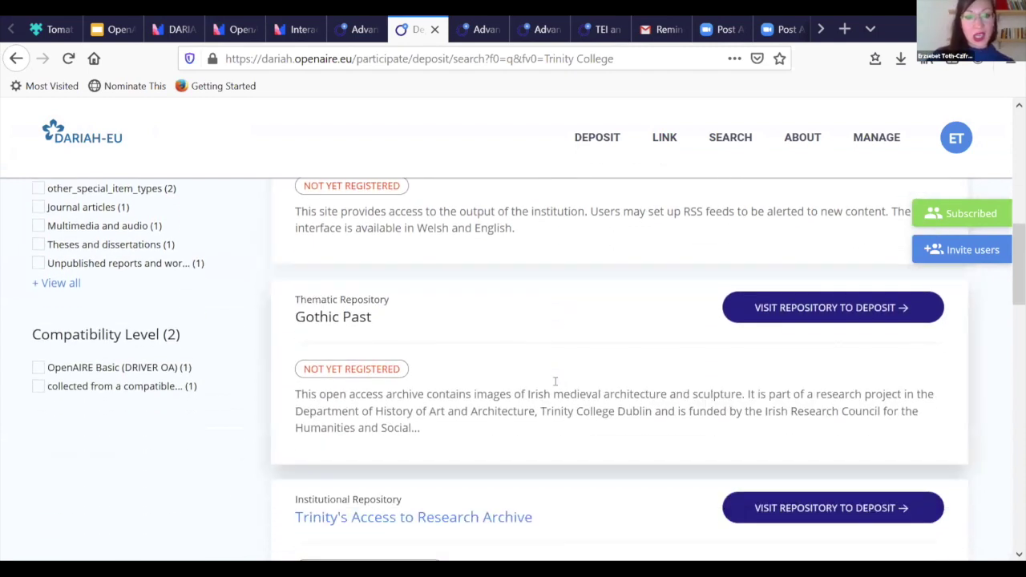
{"action": "scroll", "coordinate": [559, 387], "scroll_direction": "down", "scroll_amount": 3}
{"action": "scroll", "coordinate": [560, 389], "scroll_direction": "up", "scroll_amount": 4}
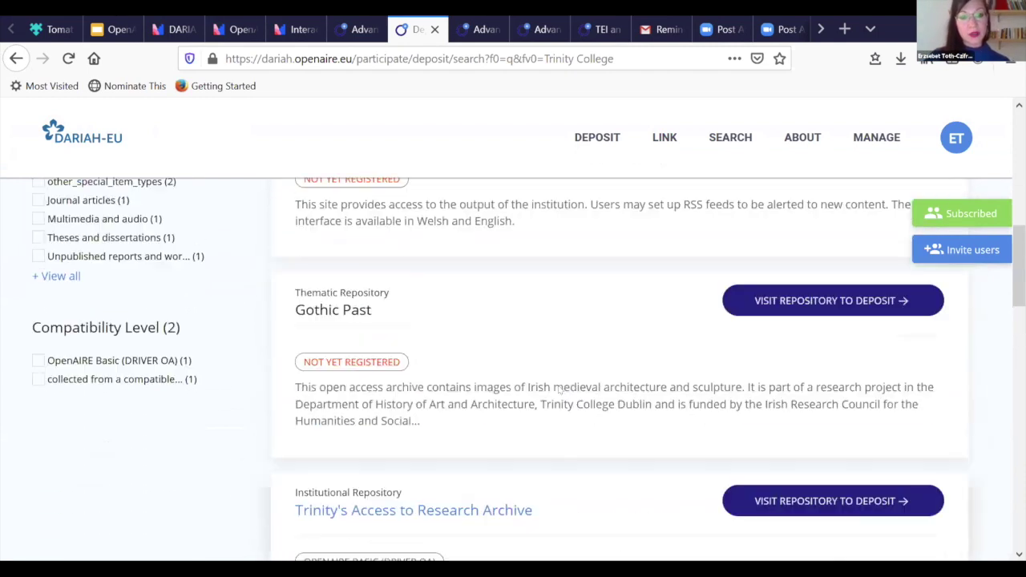
{"action": "scroll", "coordinate": [560, 391], "scroll_direction": "up", "scroll_amount": 4}
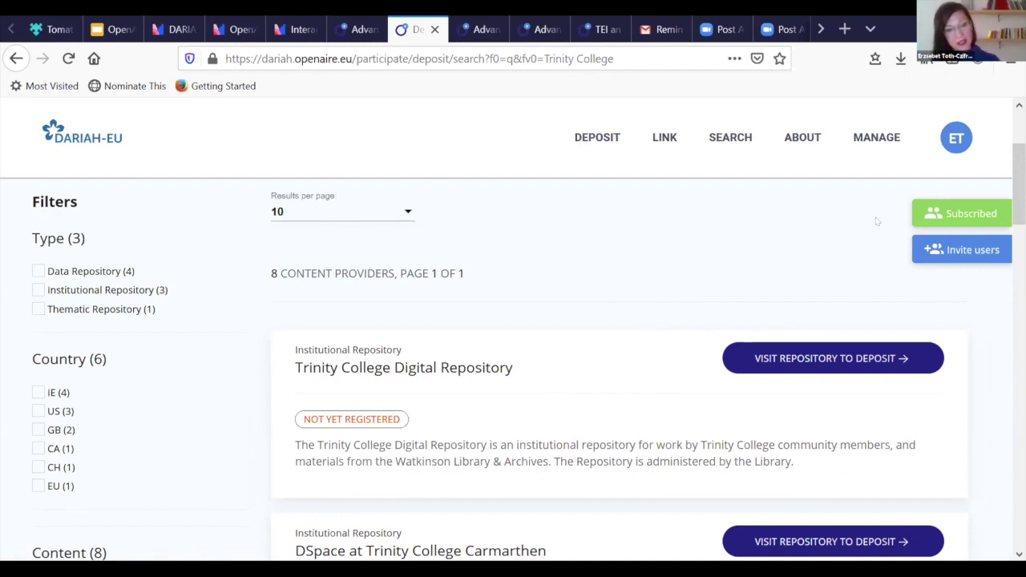
{"action": "left_click", "coordinate": [827, 142]}
{"action": "left_click", "coordinate": [481, 261]}
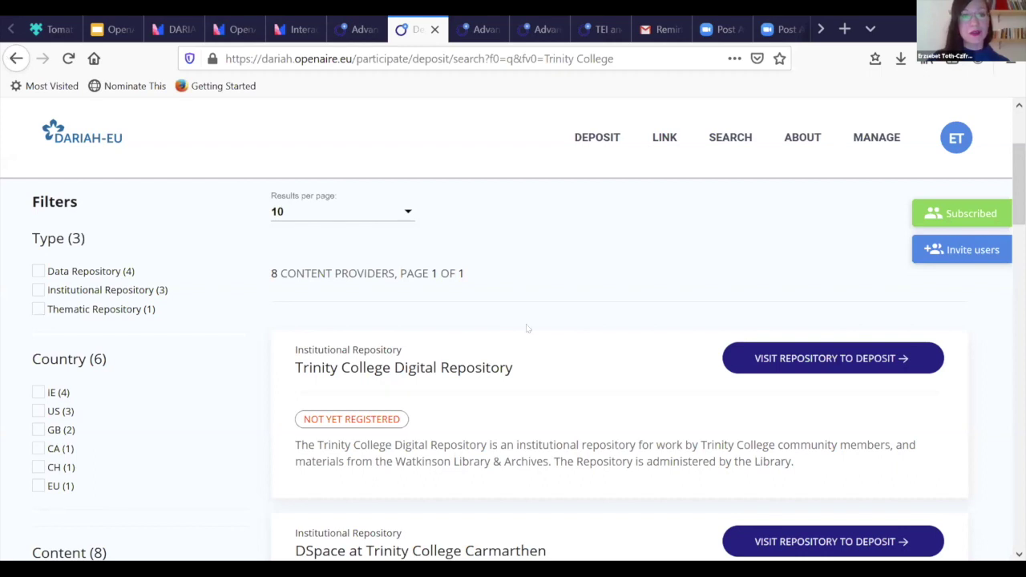
Return to the Deposit page and open the related Zenodo communities
{"action": "key", "text": "alt+Left"}
{"action": "scroll", "coordinate": [498, 335], "scroll_direction": "down", "scroll_amount": 5}
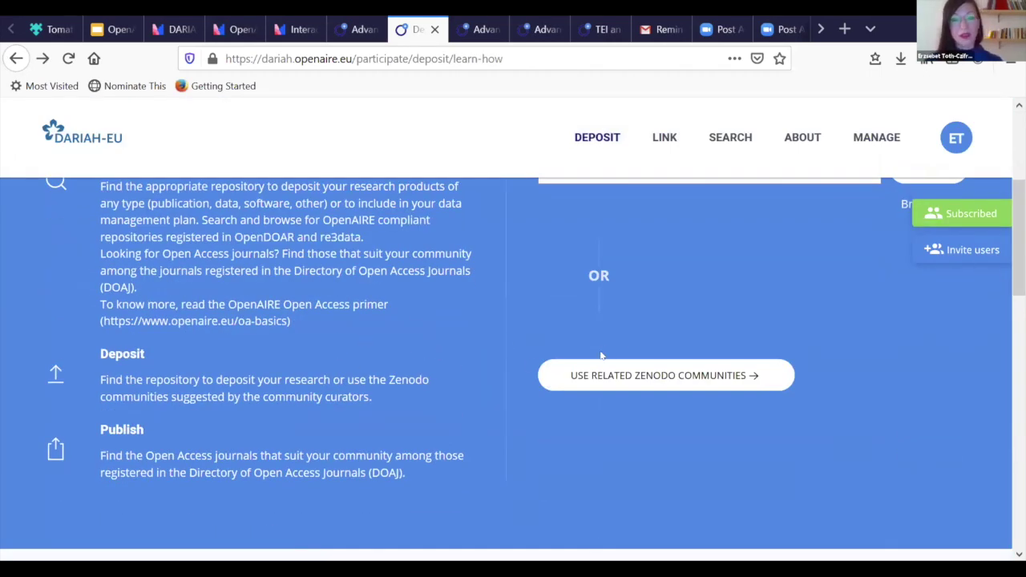
{"action": "scroll", "coordinate": [600, 352], "scroll_direction": "up", "scroll_amount": 4}
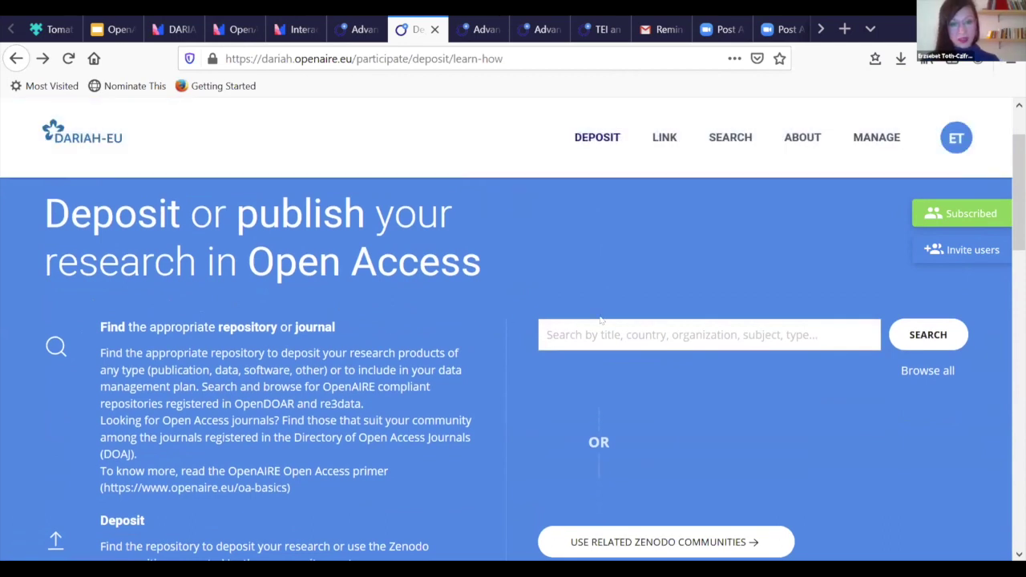
{"action": "scroll", "coordinate": [599, 317], "scroll_direction": "down", "scroll_amount": 3}
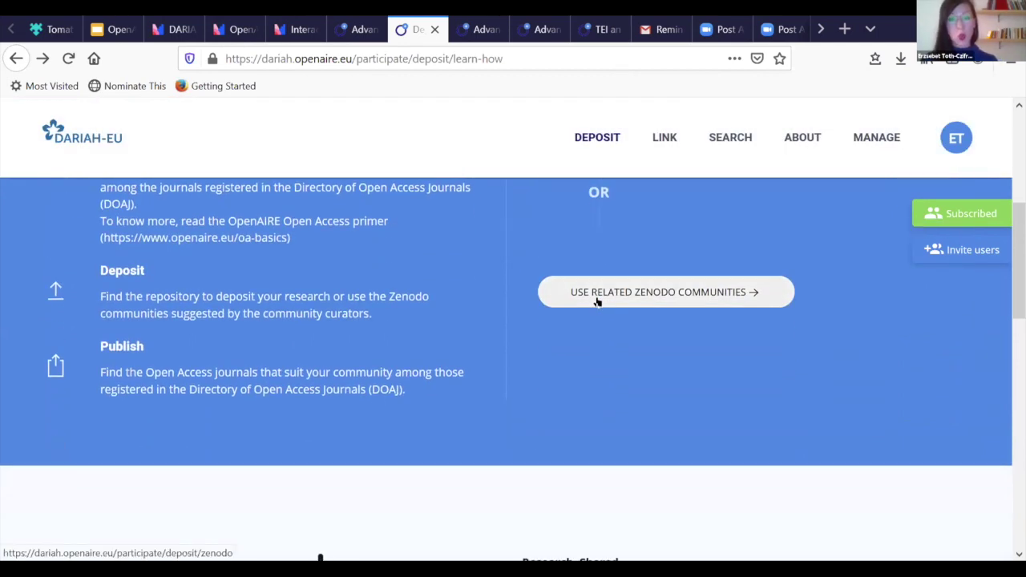
{"action": "left_click", "coordinate": [599, 294]}
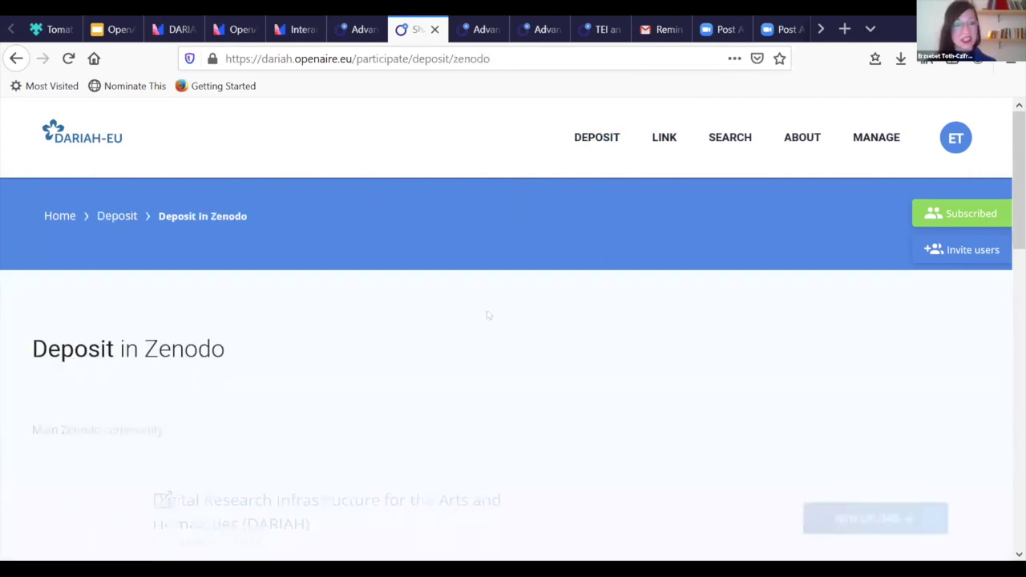
Examine the descriptions of the main DARIAH Zenodo community and the related DiMPO working group community
{"action": "scroll", "coordinate": [309, 313], "scroll_direction": "down", "scroll_amount": 2}
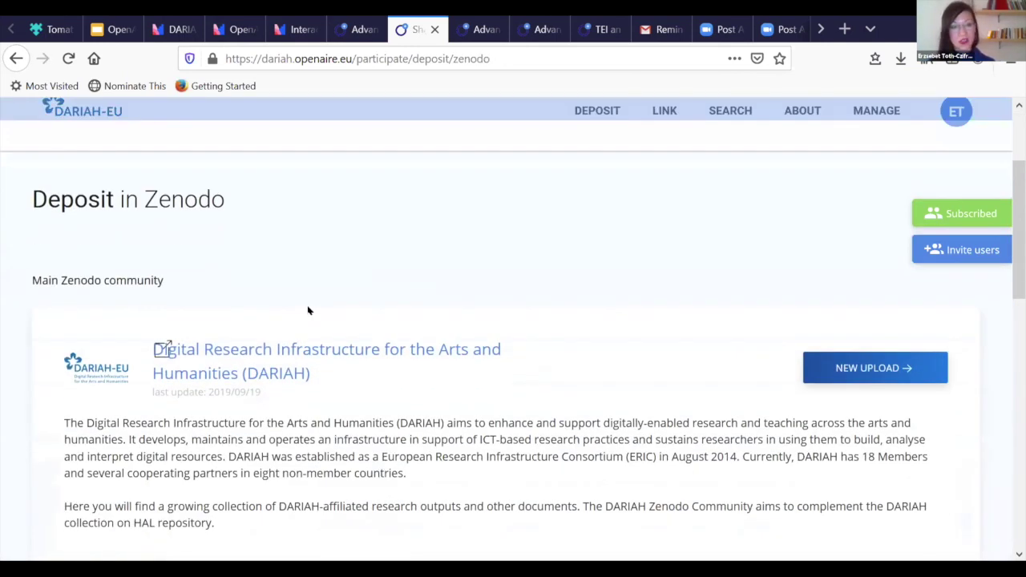
{"action": "scroll", "coordinate": [308, 311], "scroll_direction": "down", "scroll_amount": 2}
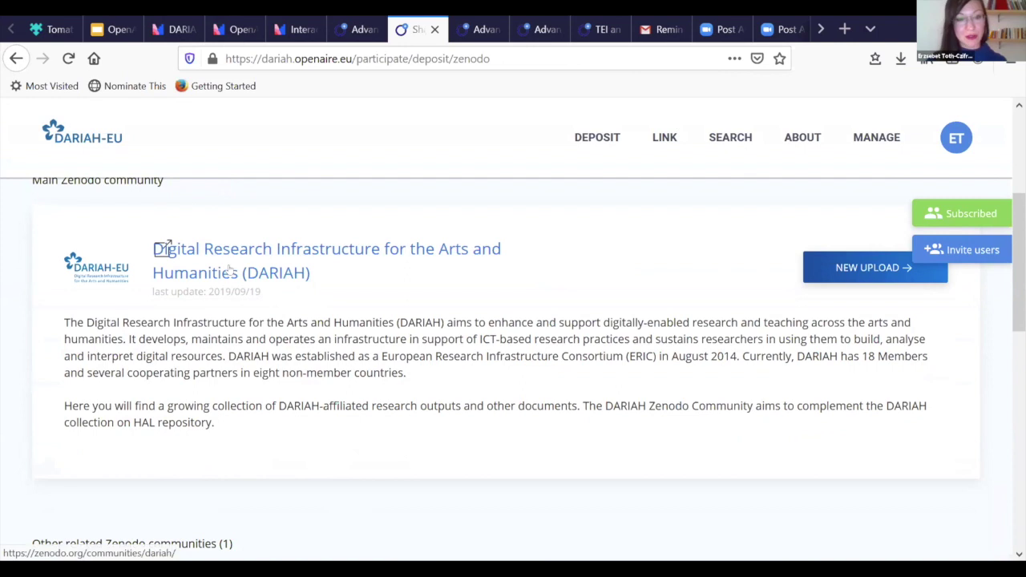
{"action": "scroll", "coordinate": [234, 259], "scroll_direction": "down", "scroll_amount": 1}
{"action": "scroll", "coordinate": [234, 259], "scroll_direction": "down", "scroll_amount": 5}
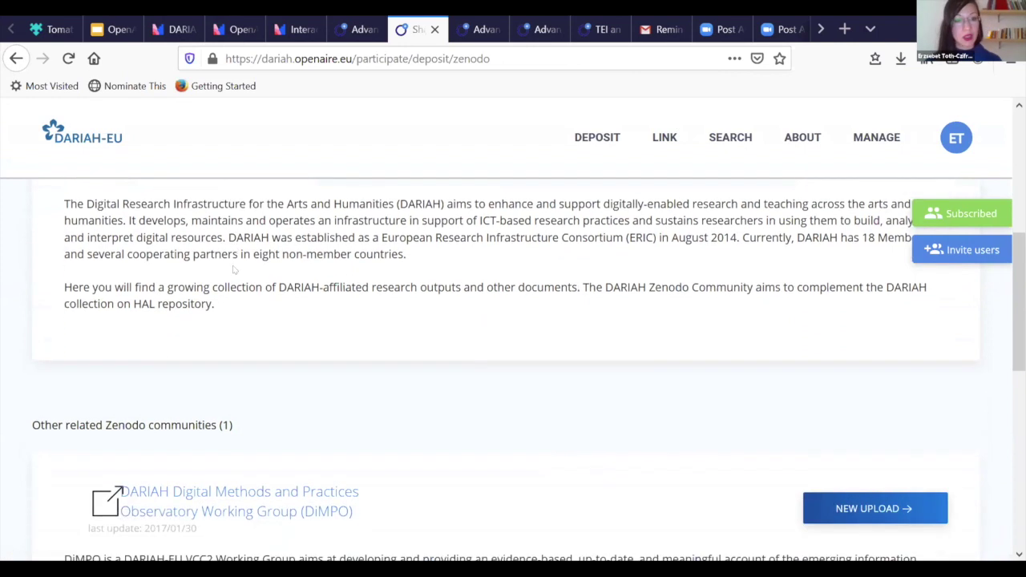
{"action": "scroll", "coordinate": [192, 303], "scroll_direction": "down", "scroll_amount": 2}
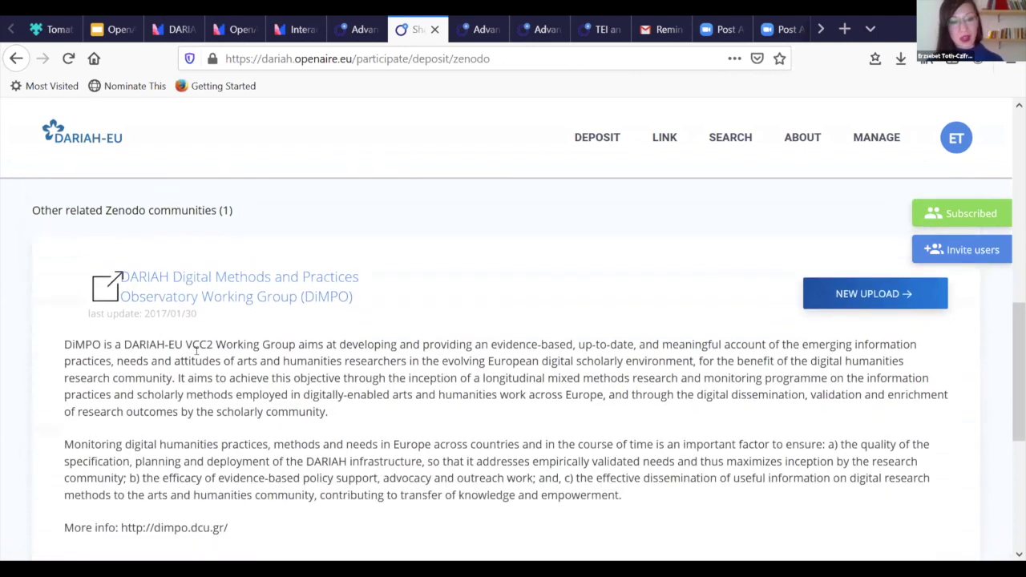
{"action": "scroll", "coordinate": [196, 350], "scroll_direction": "down", "scroll_amount": 2}
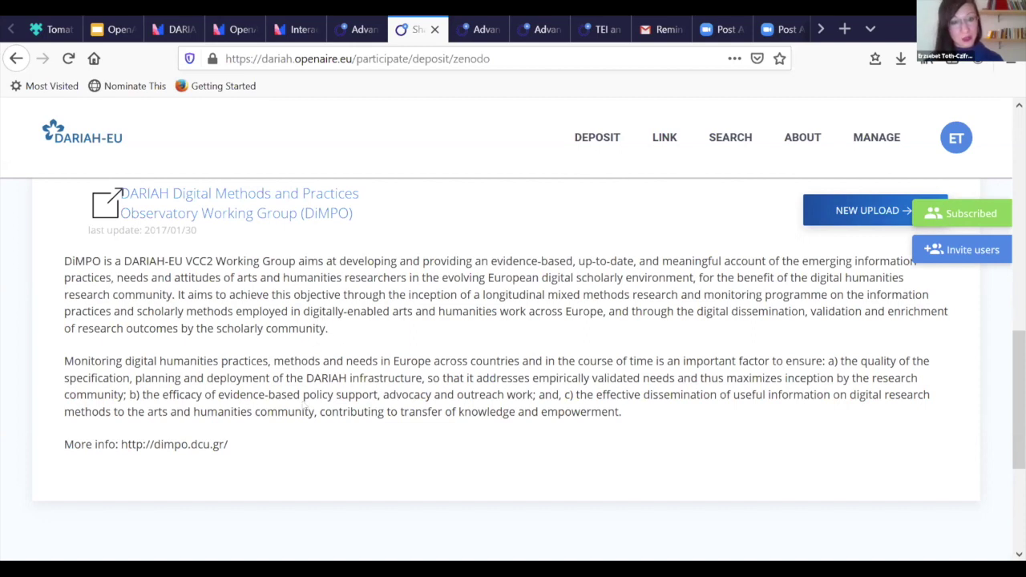
{"action": "scroll", "coordinate": [304, 405], "scroll_direction": "up", "scroll_amount": 2}
{"action": "scroll", "coordinate": [305, 415], "scroll_direction": "up", "scroll_amount": 10}
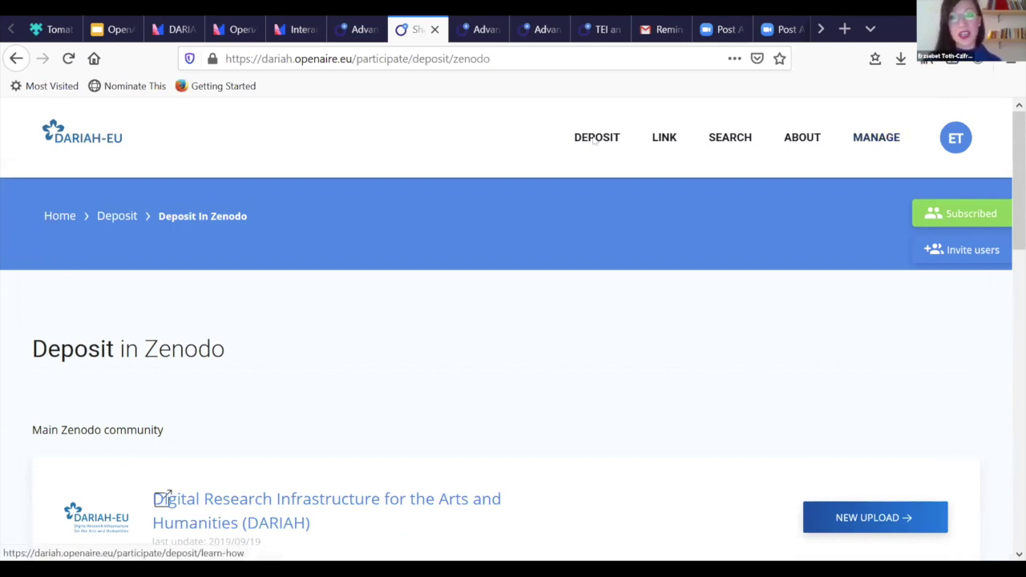
Open the Link page and search the research outcomes for the suggested author's full name
{"action": "left_click", "coordinate": [675, 137]}
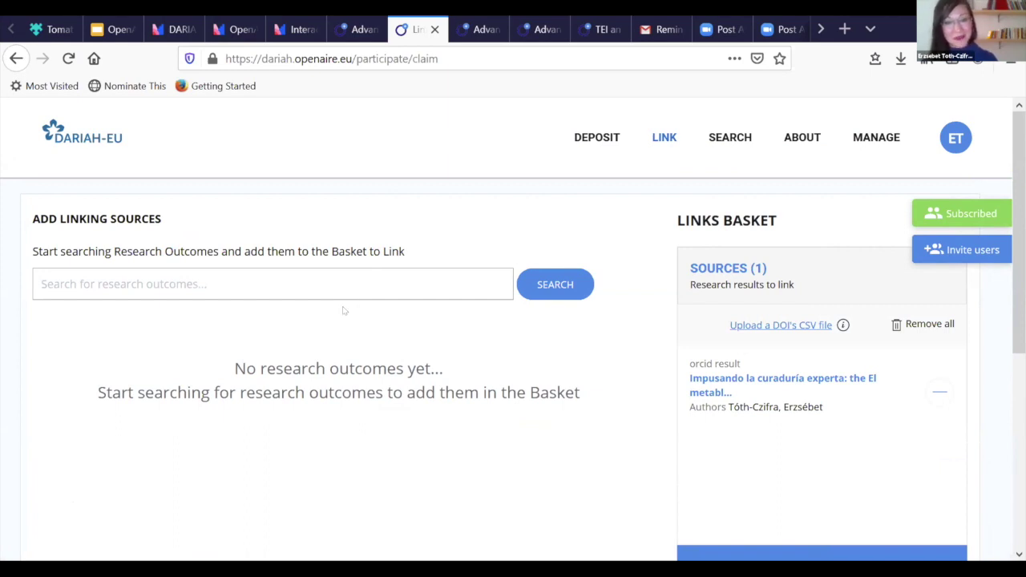
{"action": "left_click", "coordinate": [305, 280]}
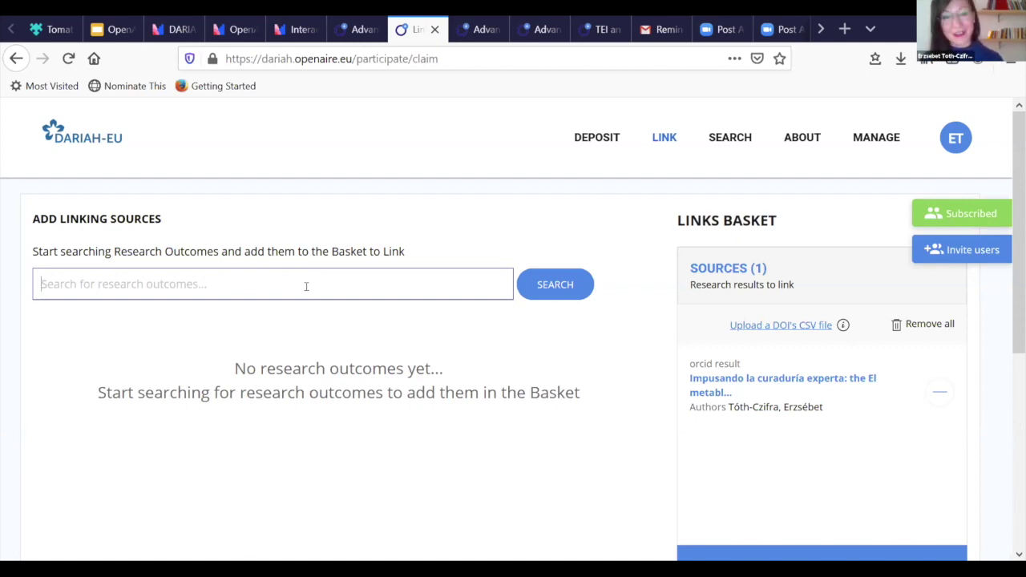
{"action": "left_click", "coordinate": [307, 287]}
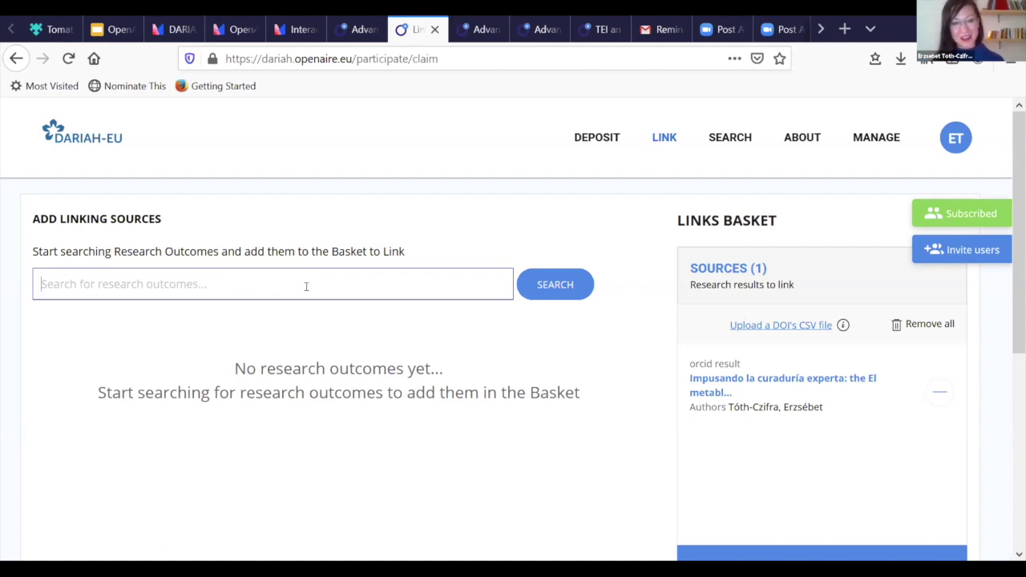
{"action": "type", "text": "J"}
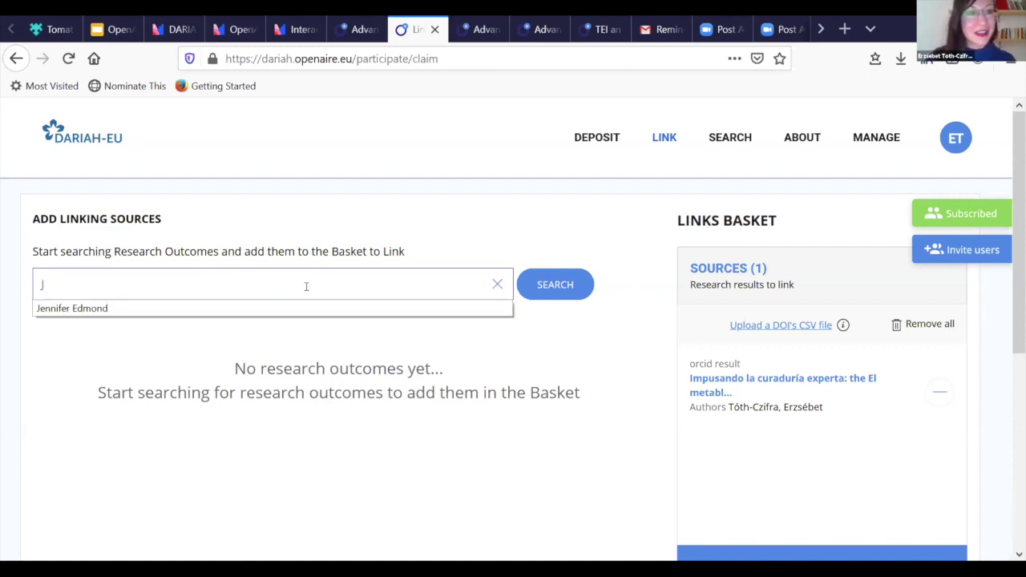
{"action": "left_click", "coordinate": [297, 311]}
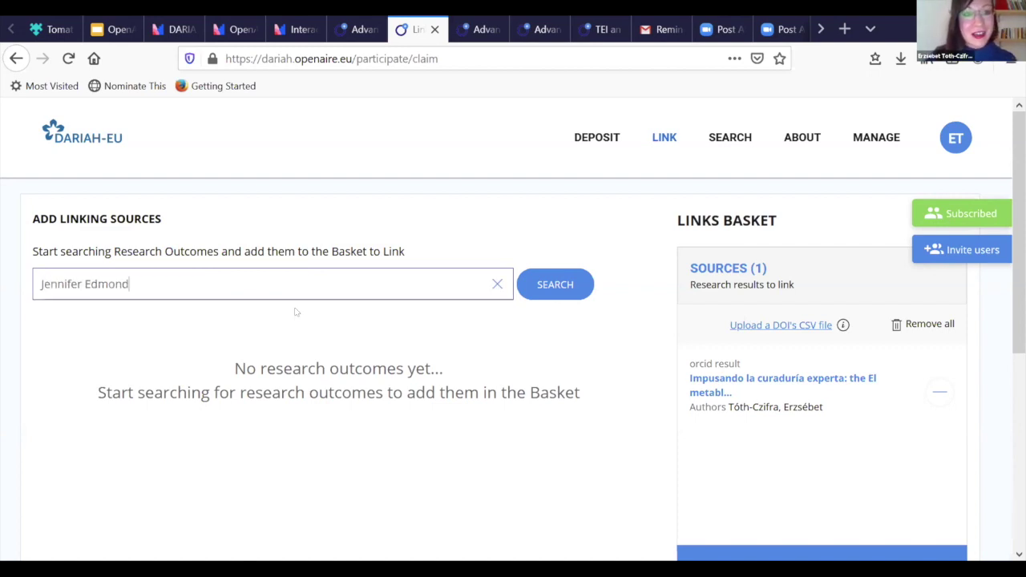
{"action": "left_click", "coordinate": [553, 282]}
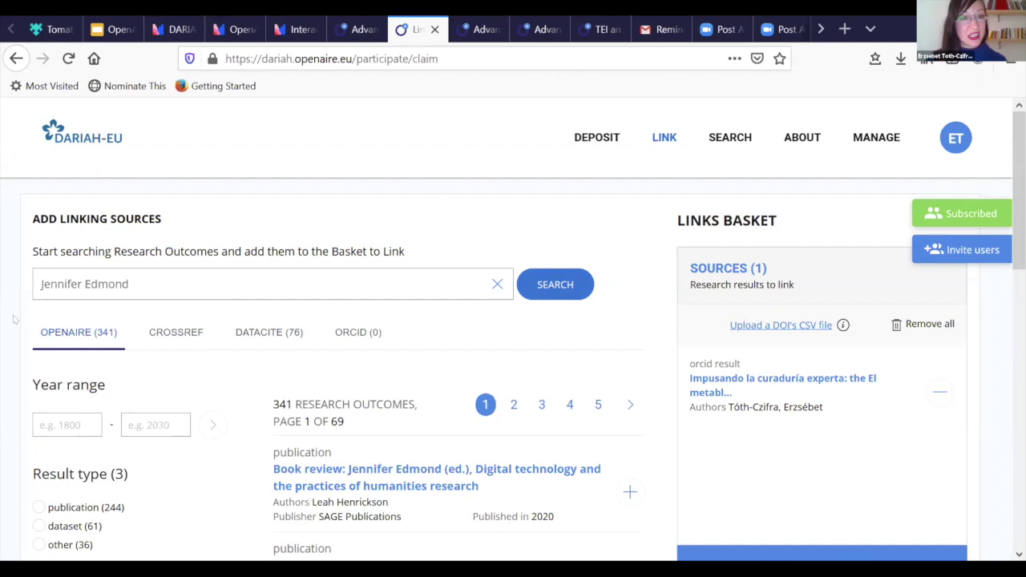
Review the OpenAIRE research outcomes for the searched author, including the publication entries and the available filters
{"action": "scroll", "coordinate": [13, 320], "scroll_direction": "down", "scroll_amount": 4}
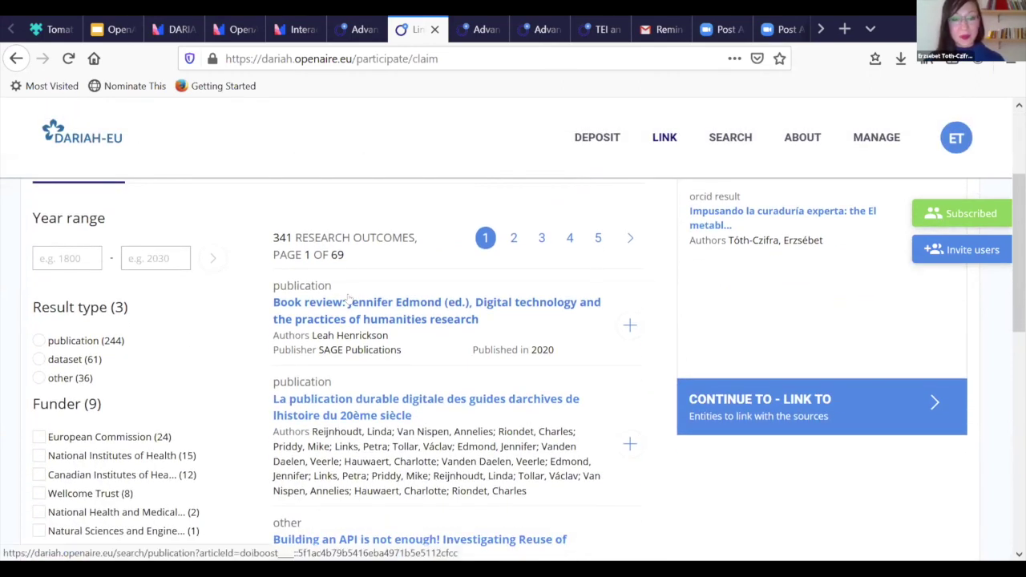
{"action": "scroll", "coordinate": [332, 374], "scroll_direction": "down", "scroll_amount": 2}
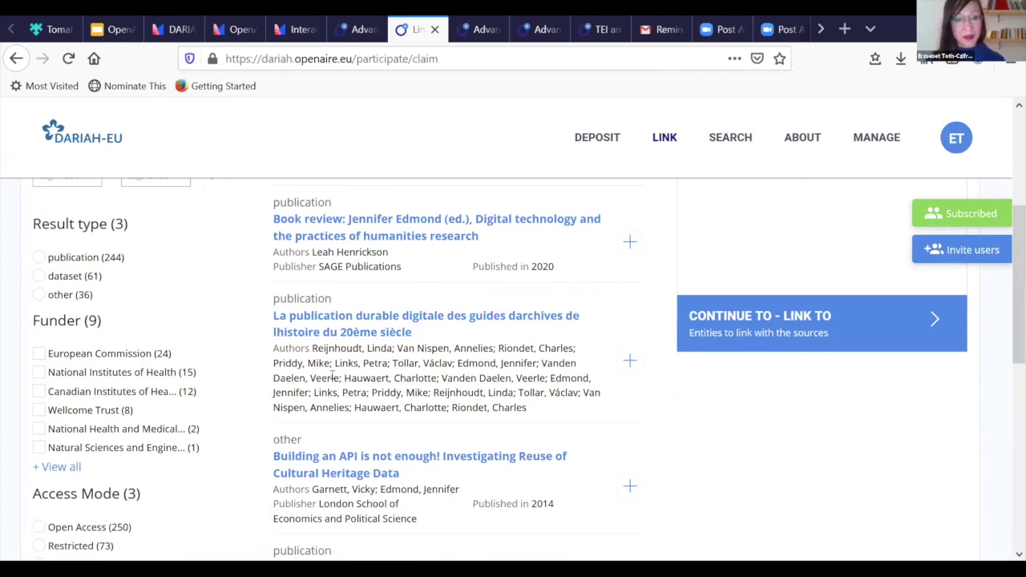
{"action": "scroll", "coordinate": [331, 377], "scroll_direction": "down", "scroll_amount": 4}
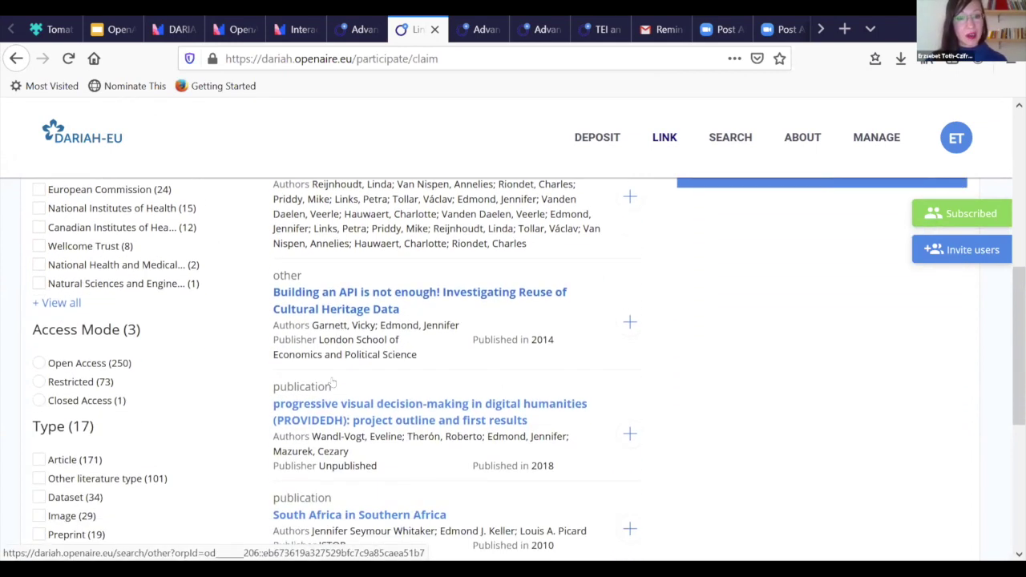
{"action": "scroll", "coordinate": [337, 383], "scroll_direction": "up", "scroll_amount": 5}
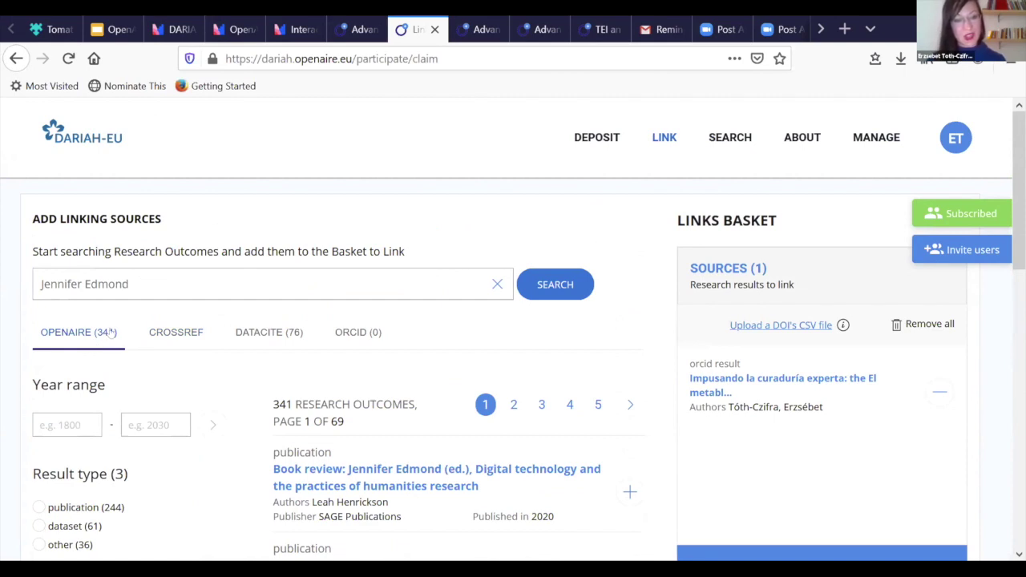
Compare the author's search results from the Crossref, DataCite and ORCID sources
{"action": "left_click", "coordinate": [171, 330]}
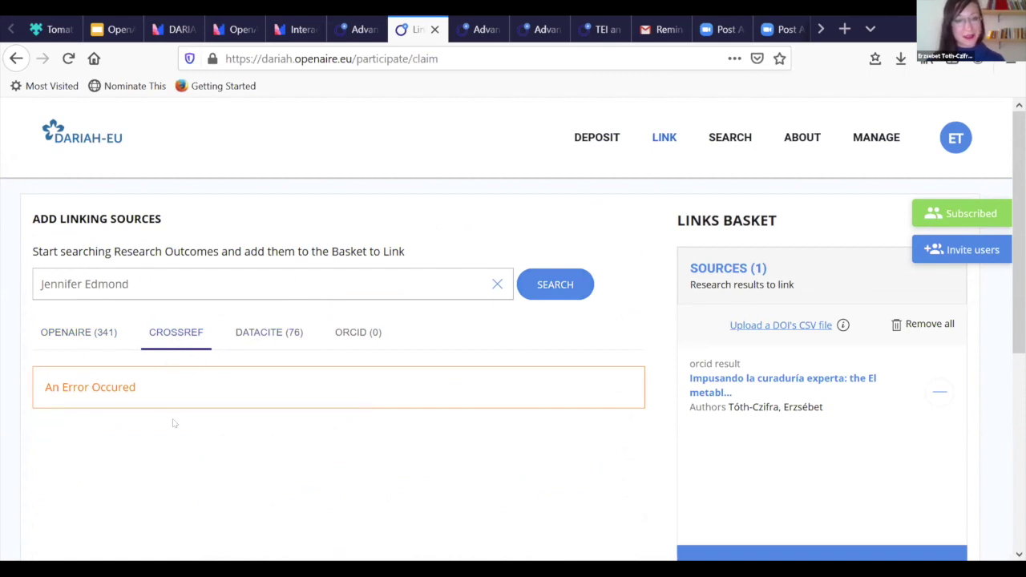
{"action": "left_click", "coordinate": [255, 328]}
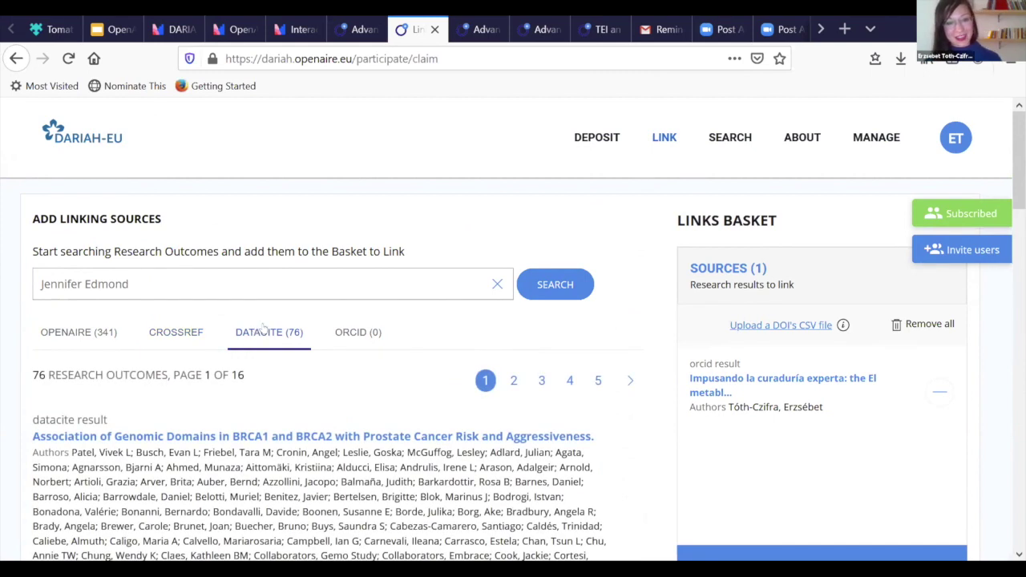
{"action": "left_click", "coordinate": [350, 326]}
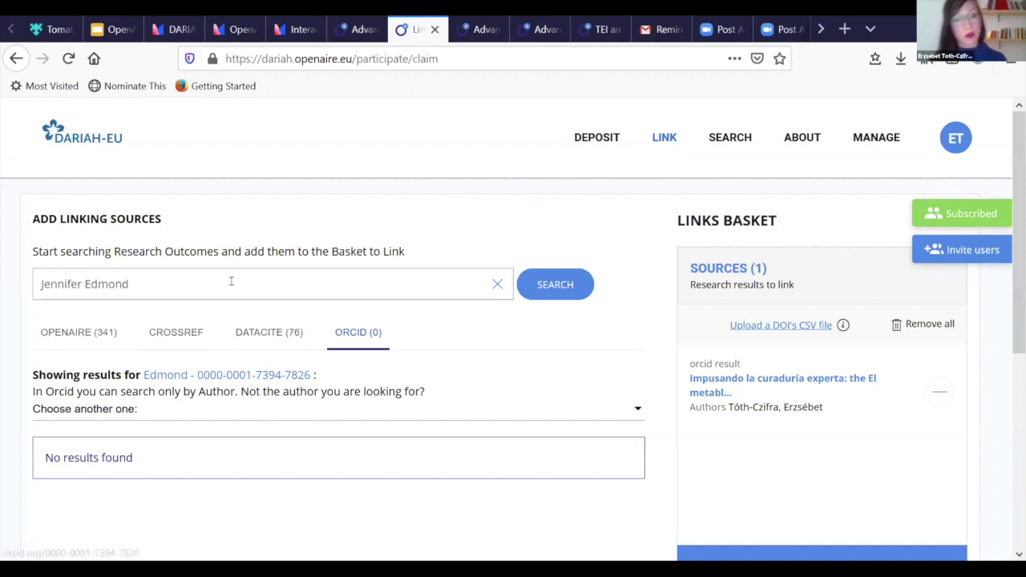
{"action": "left_click_drag", "start_coordinate": [229, 284], "coordinate": [68, 259]}
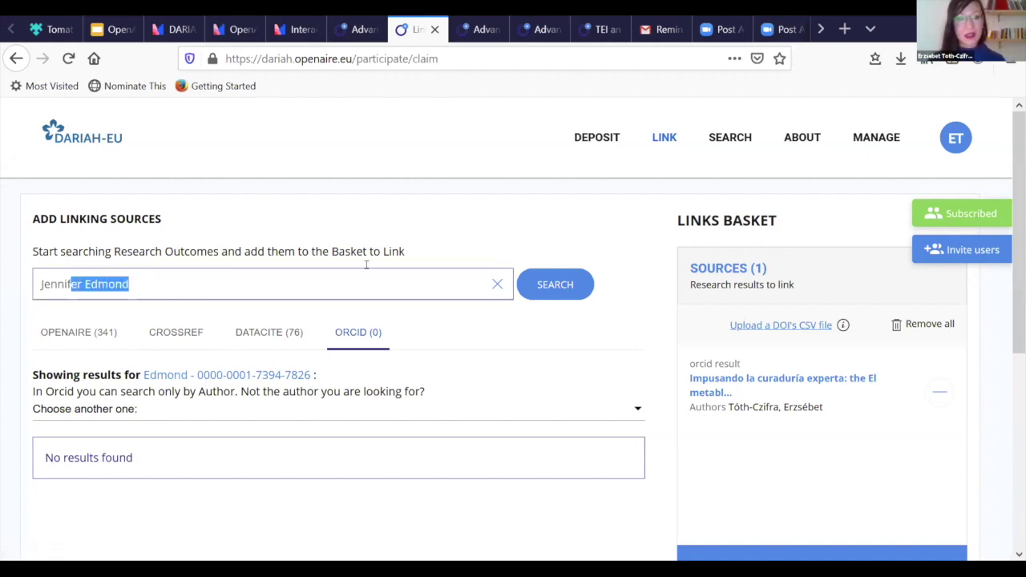
{"action": "scroll", "coordinate": [365, 264], "scroll_direction": "down", "scroll_amount": 2}
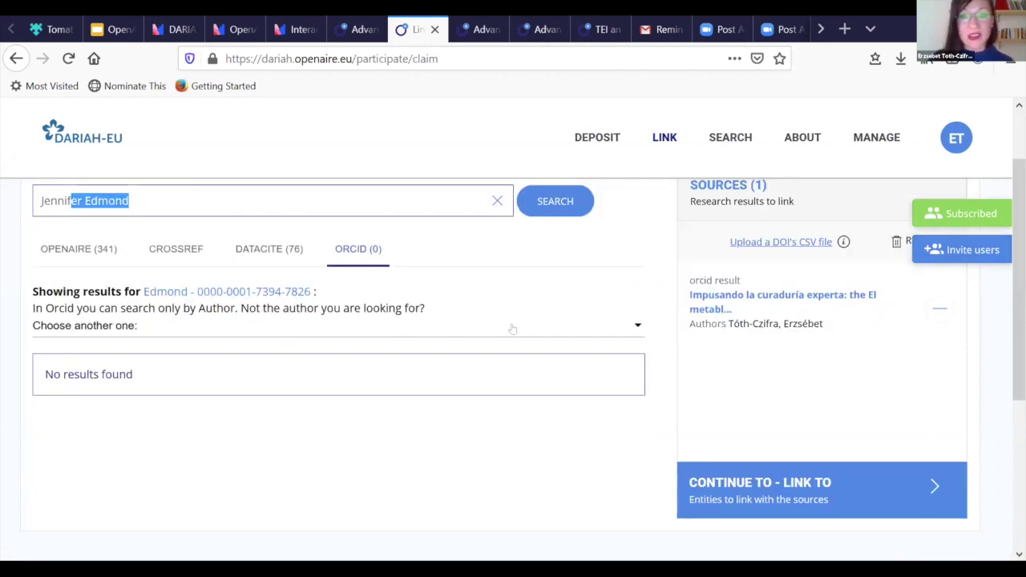
{"action": "scroll", "coordinate": [586, 259], "scroll_direction": "up", "scroll_amount": 2}
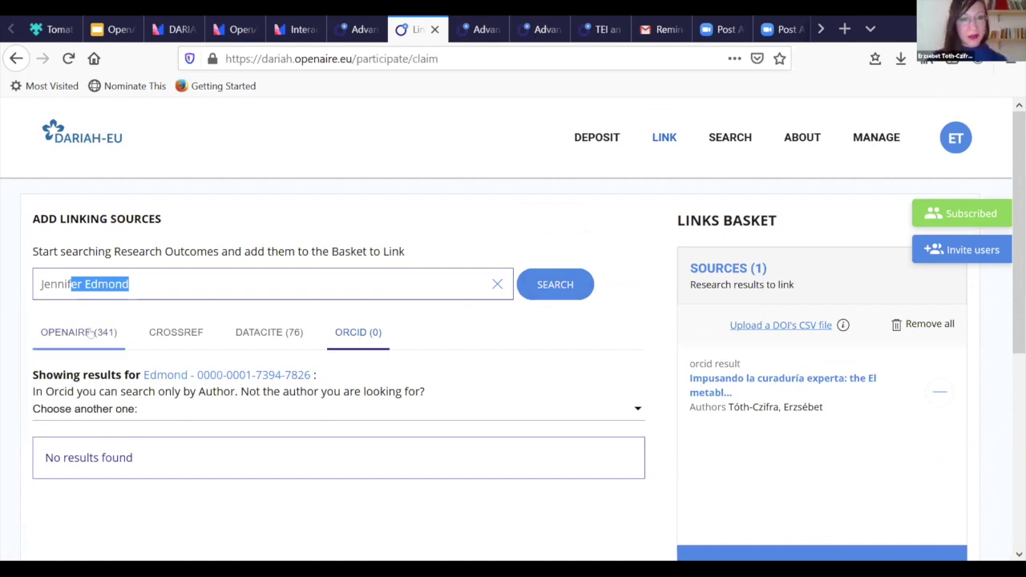
Return to the OpenAIRE results and open the book review on digital technology and the practices of humanities research
{"action": "left_click", "coordinate": [90, 333]}
{"action": "scroll", "coordinate": [160, 338], "scroll_direction": "down", "scroll_amount": 4}
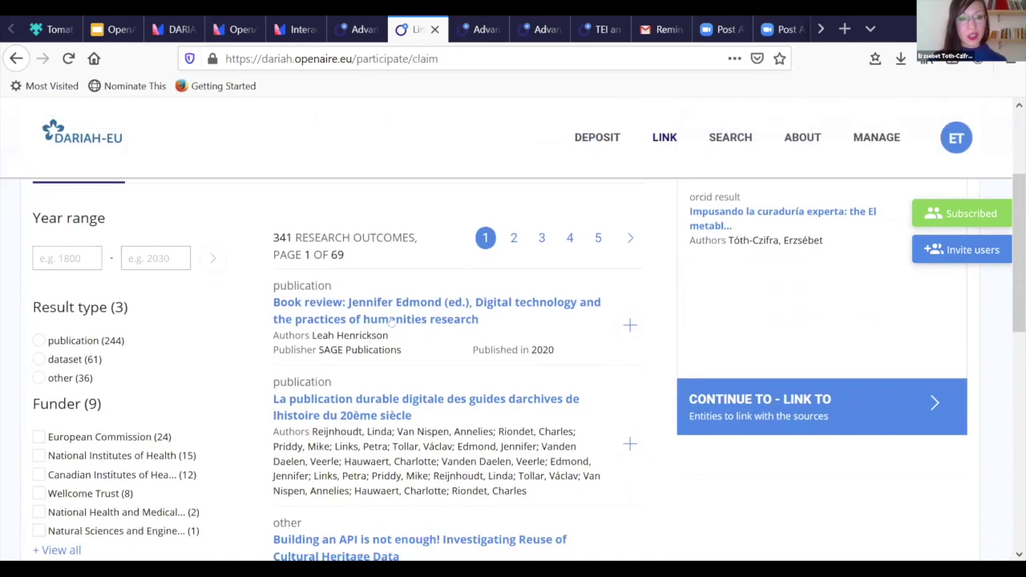
{"action": "left_click", "coordinate": [390, 320]}
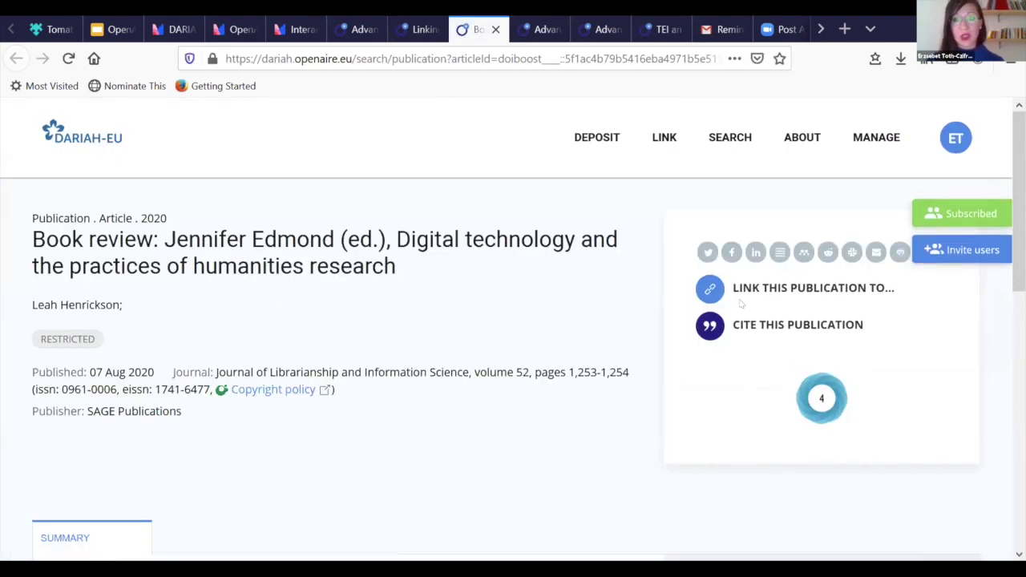
Examine the book review's publication page, including its metadata, link and citation options, Altmetric badge and download source
{"action": "scroll", "coordinate": [737, 313], "scroll_direction": "down", "scroll_amount": 1}
{"action": "scroll", "coordinate": [770, 336], "scroll_direction": "down", "scroll_amount": 2}
{"action": "scroll", "coordinate": [817, 385], "scroll_direction": "up", "scroll_amount": 2}
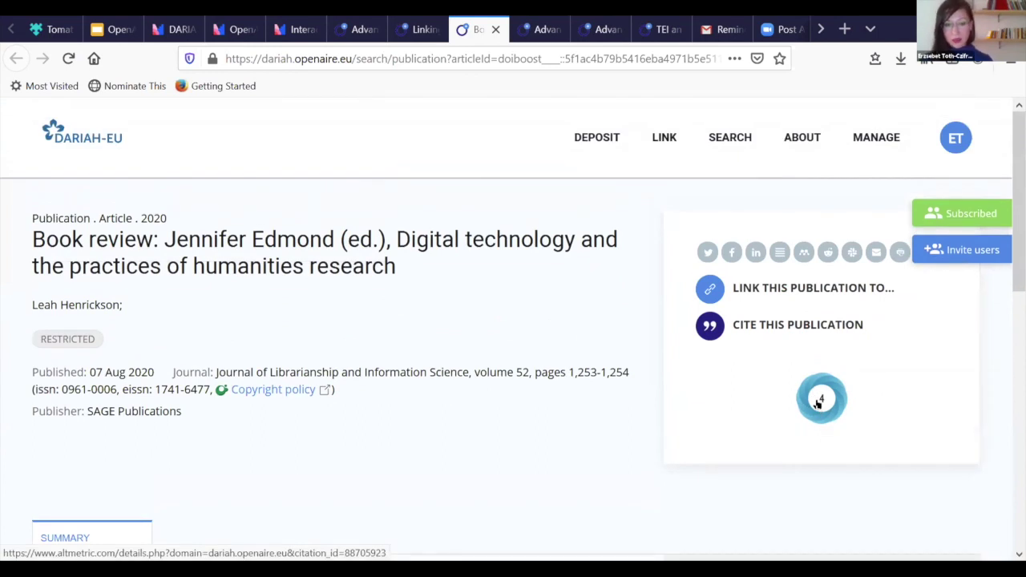
{"action": "scroll", "coordinate": [841, 377], "scroll_direction": "down", "scroll_amount": 3}
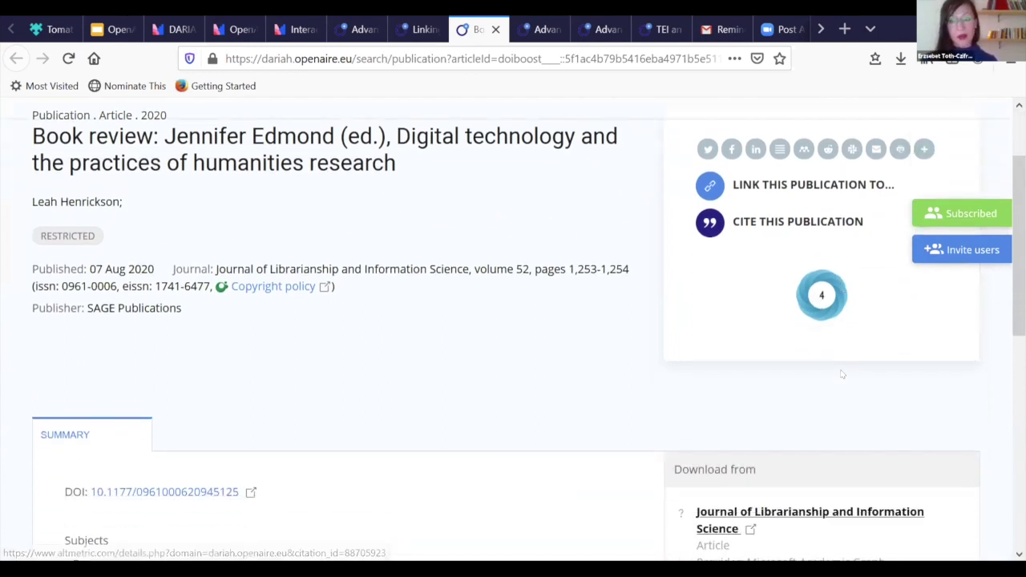
{"action": "scroll", "coordinate": [842, 377], "scroll_direction": "down", "scroll_amount": 3}
{"action": "scroll", "coordinate": [843, 371], "scroll_direction": "up", "scroll_amount": 1}
{"action": "scroll", "coordinate": [844, 373], "scroll_direction": "up", "scroll_amount": 4}
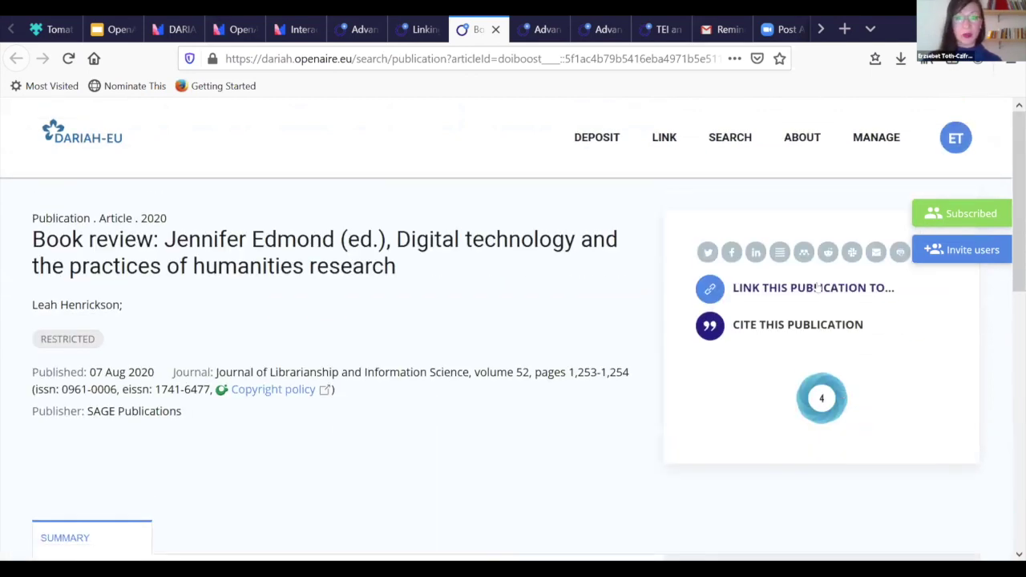